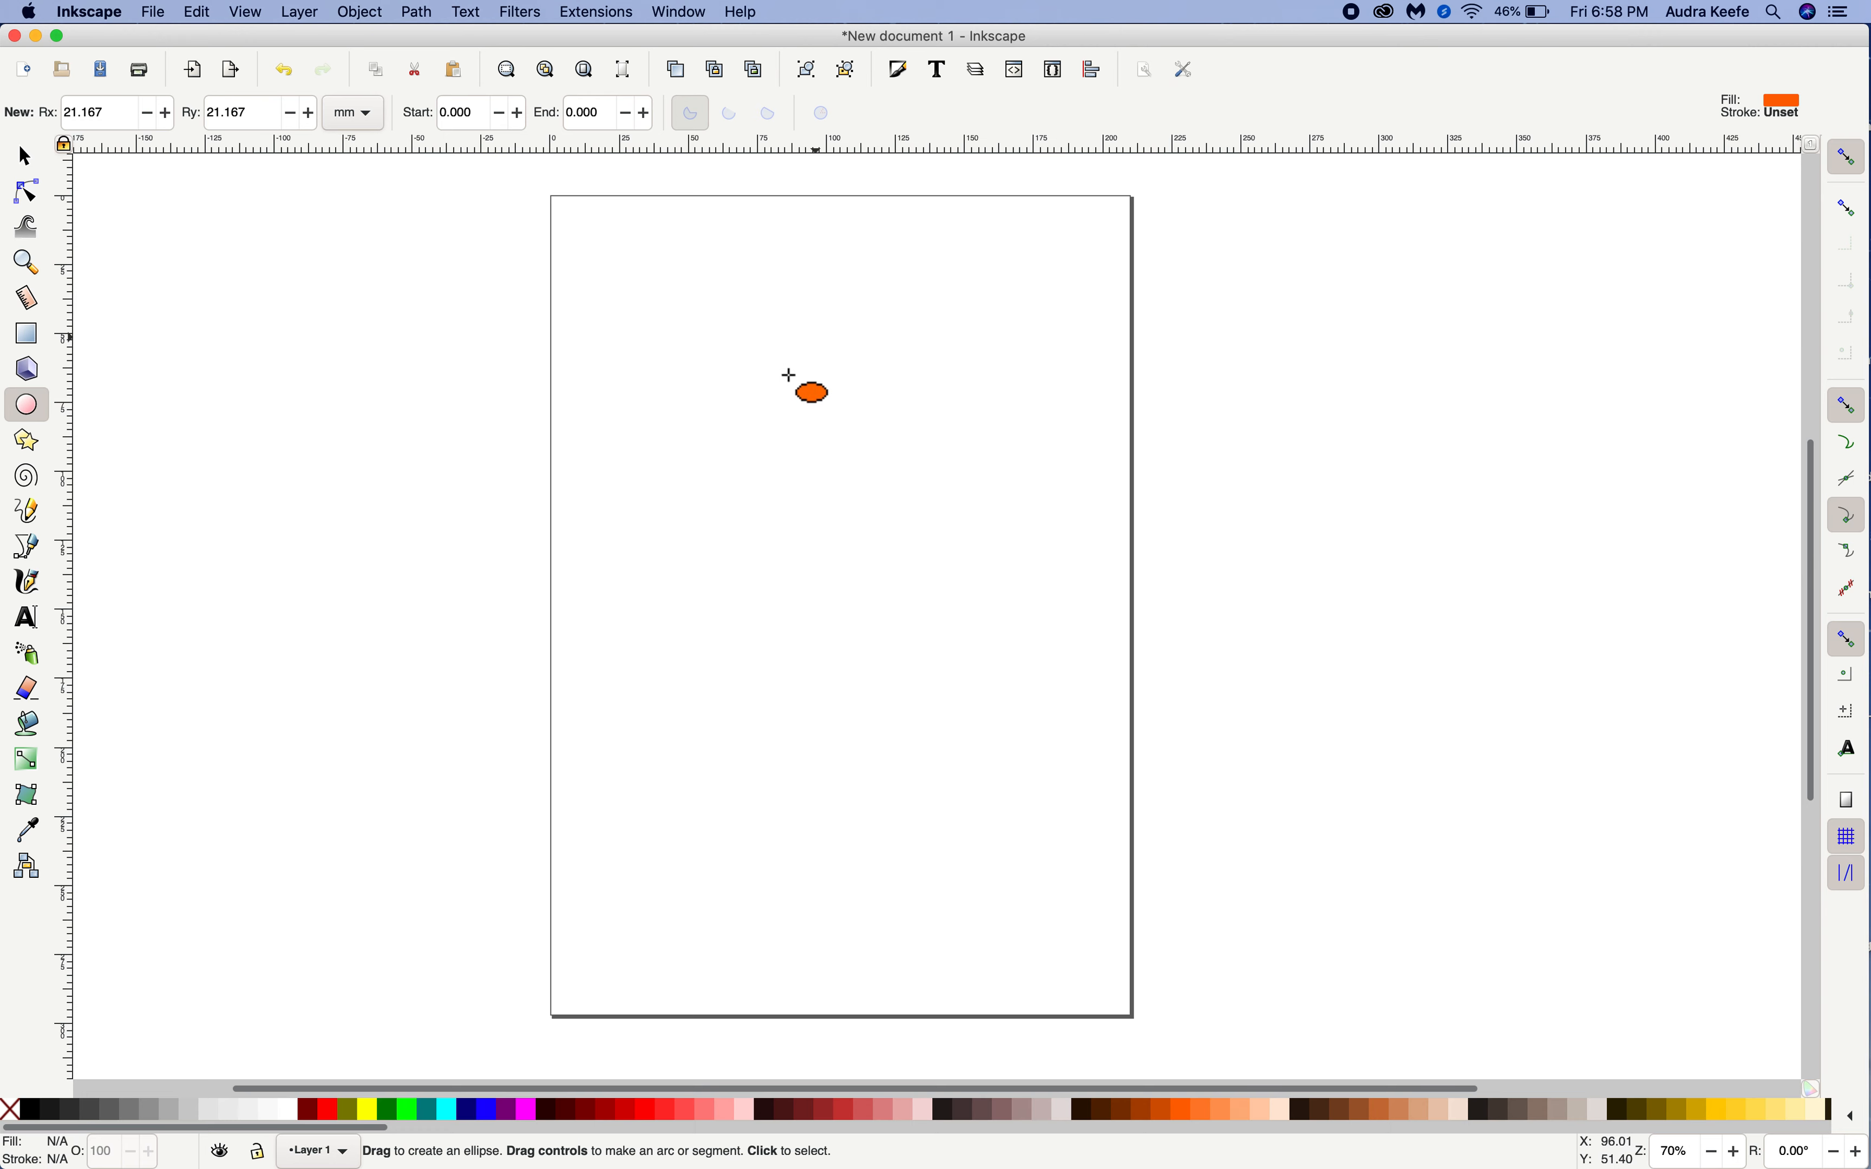
# Draw a tall orange ellipse about 23 mm wide and 39 mm high in the page's upper half and open its Transform settings
pyautogui.moveTo(779, 345); pyautogui.dragTo(842, 455)
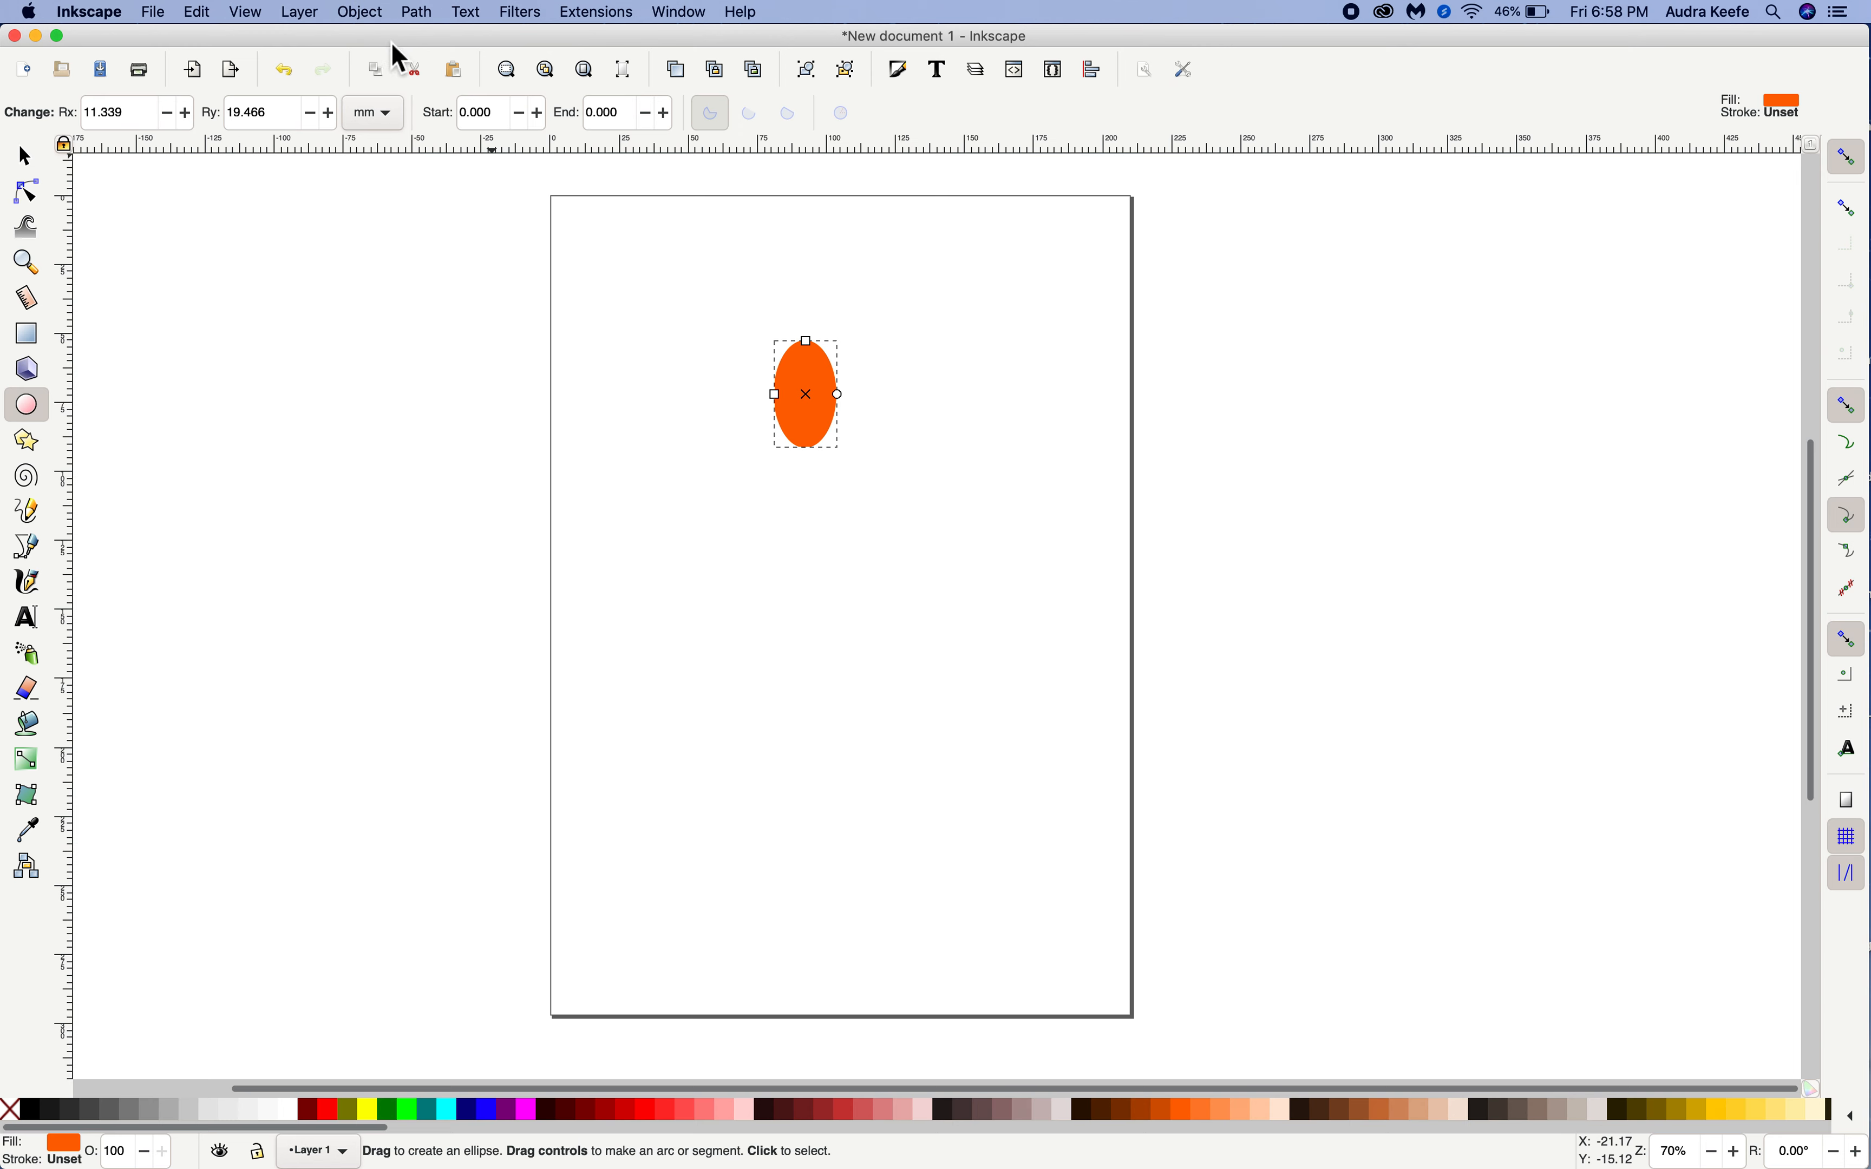
pyautogui.click(365, 22)
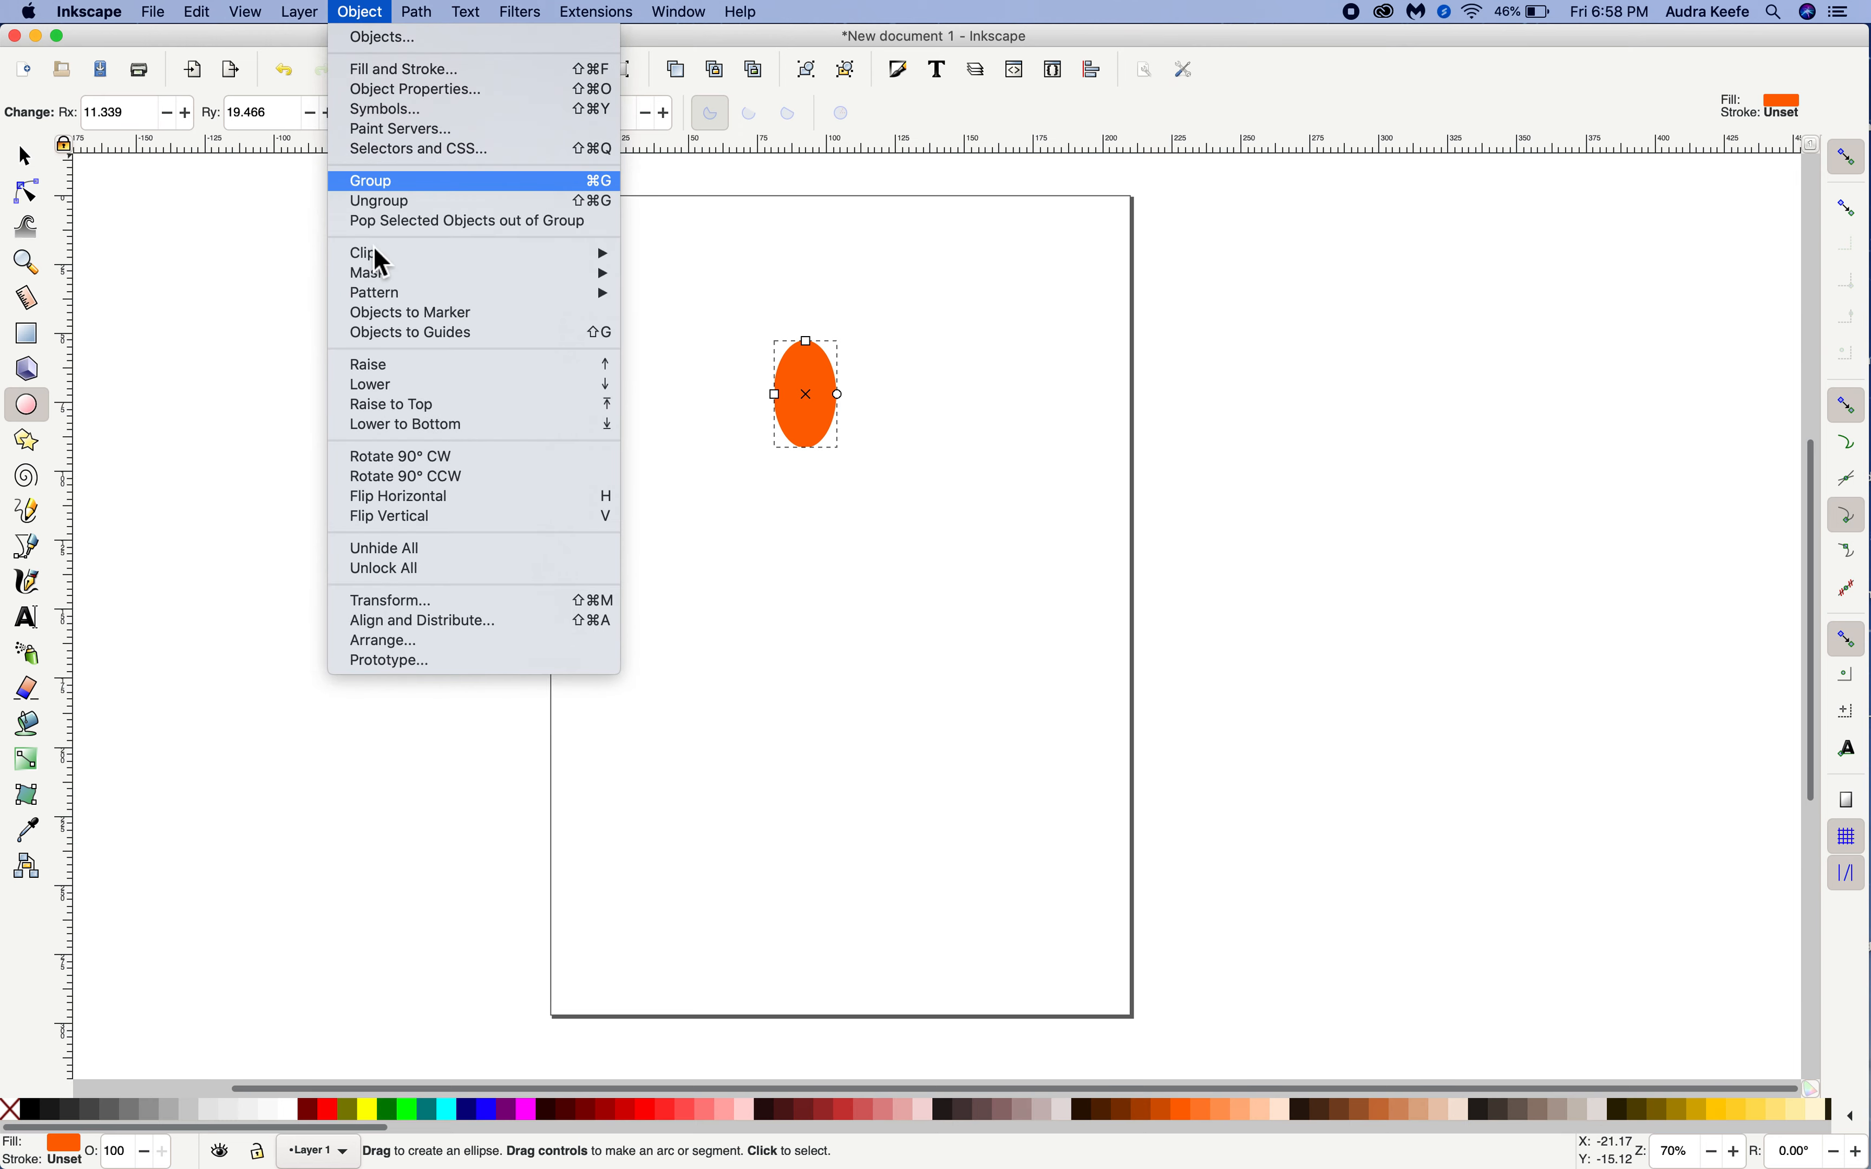
pyautogui.click(396, 601)
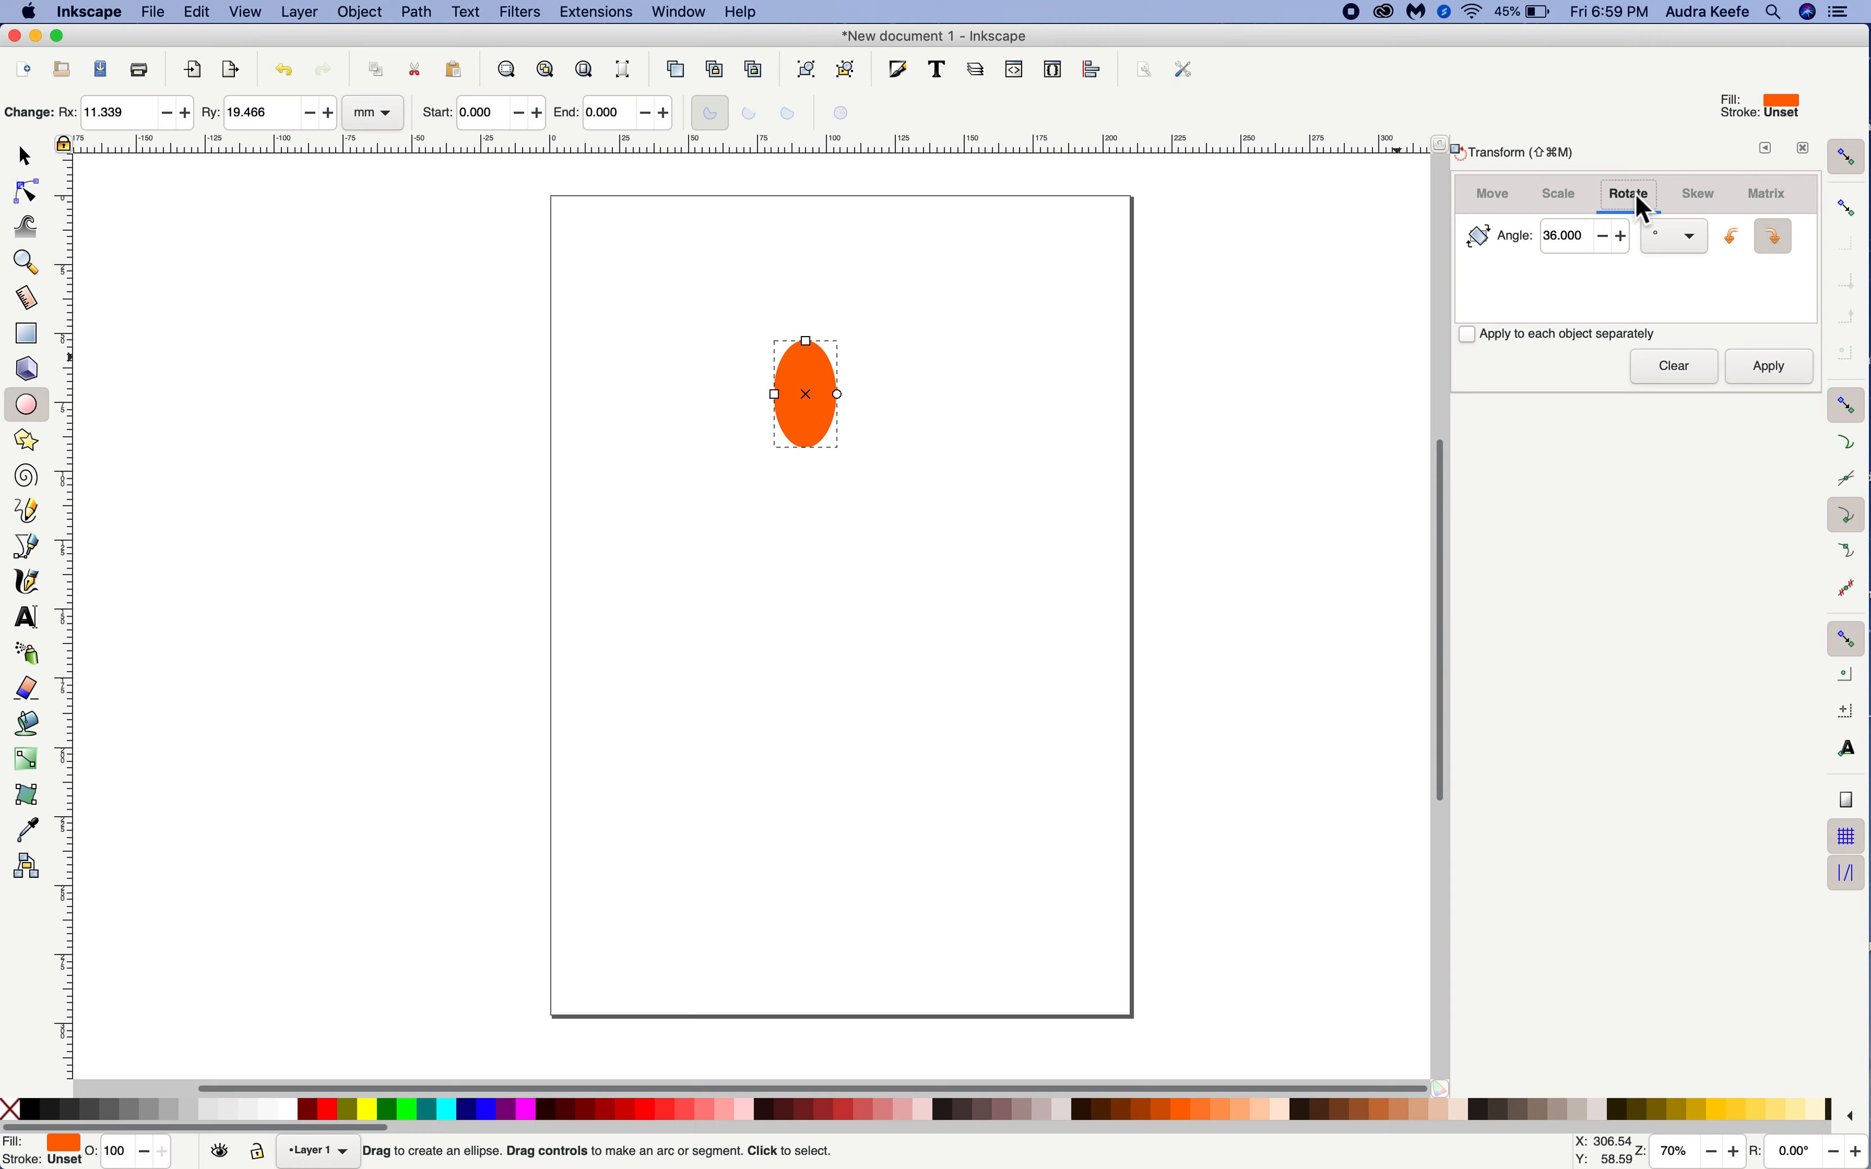
# Move the ellipse's rotation center straight down below the shape, to about 92.23 mm, 106.02 mm
pyautogui.click(31, 166)
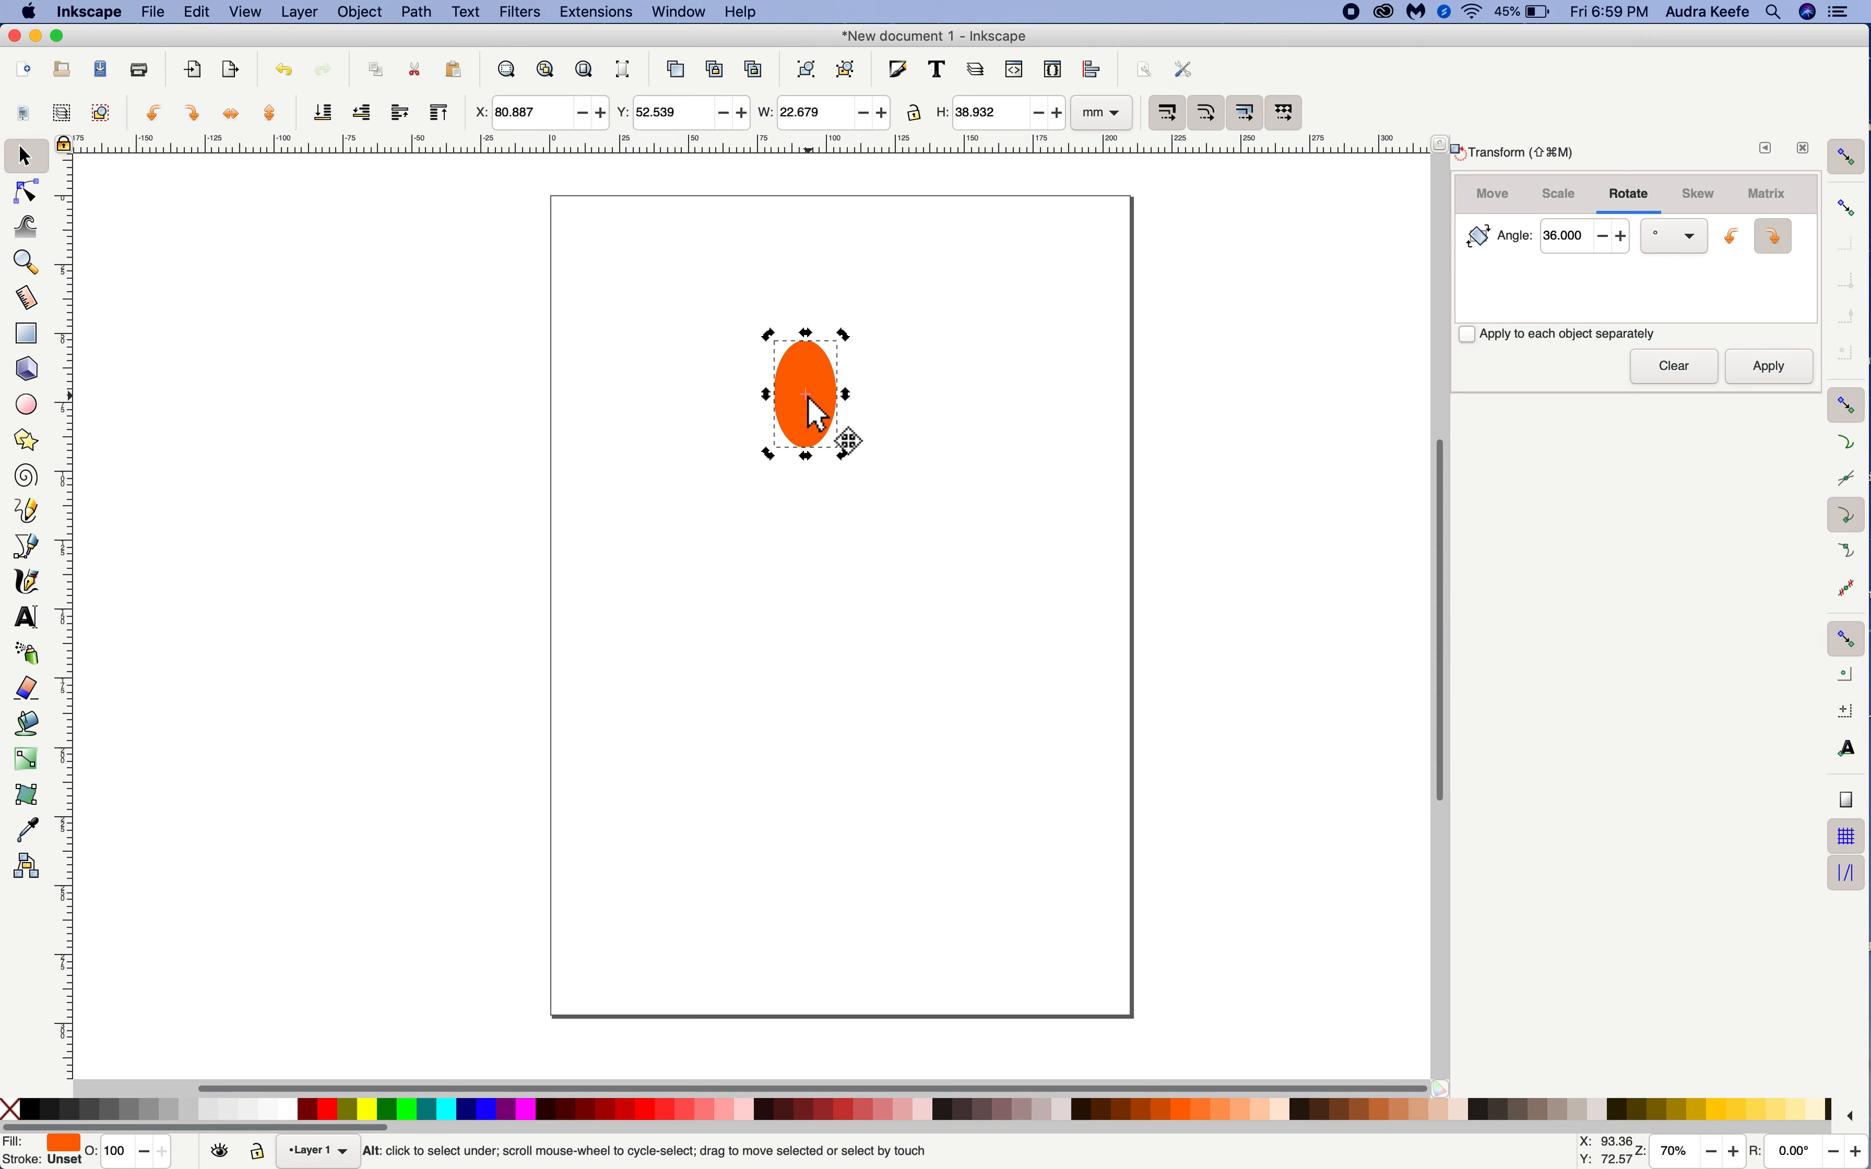
pyautogui.moveTo(812, 406); pyautogui.dragTo(805, 492)
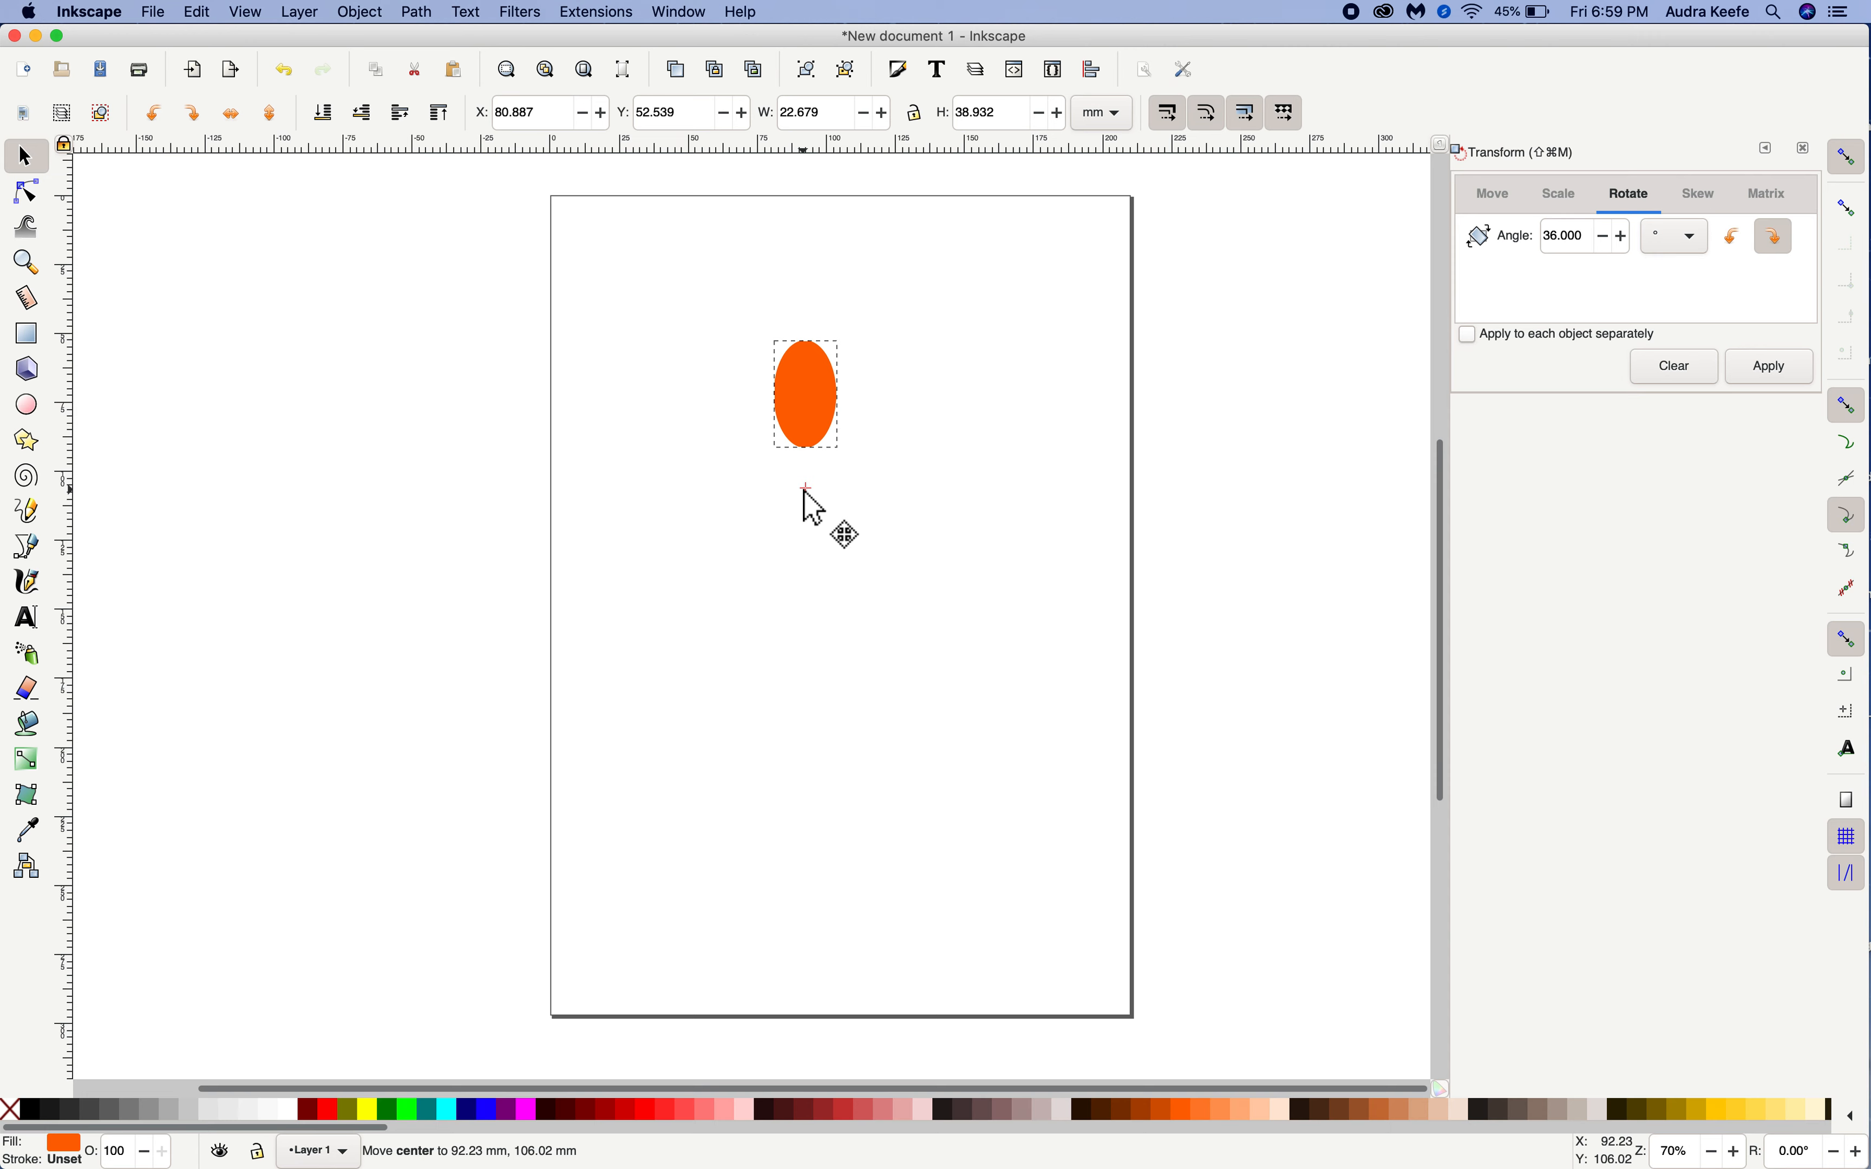
pyautogui.moveTo(805, 492); pyautogui.dragTo(806, 492)
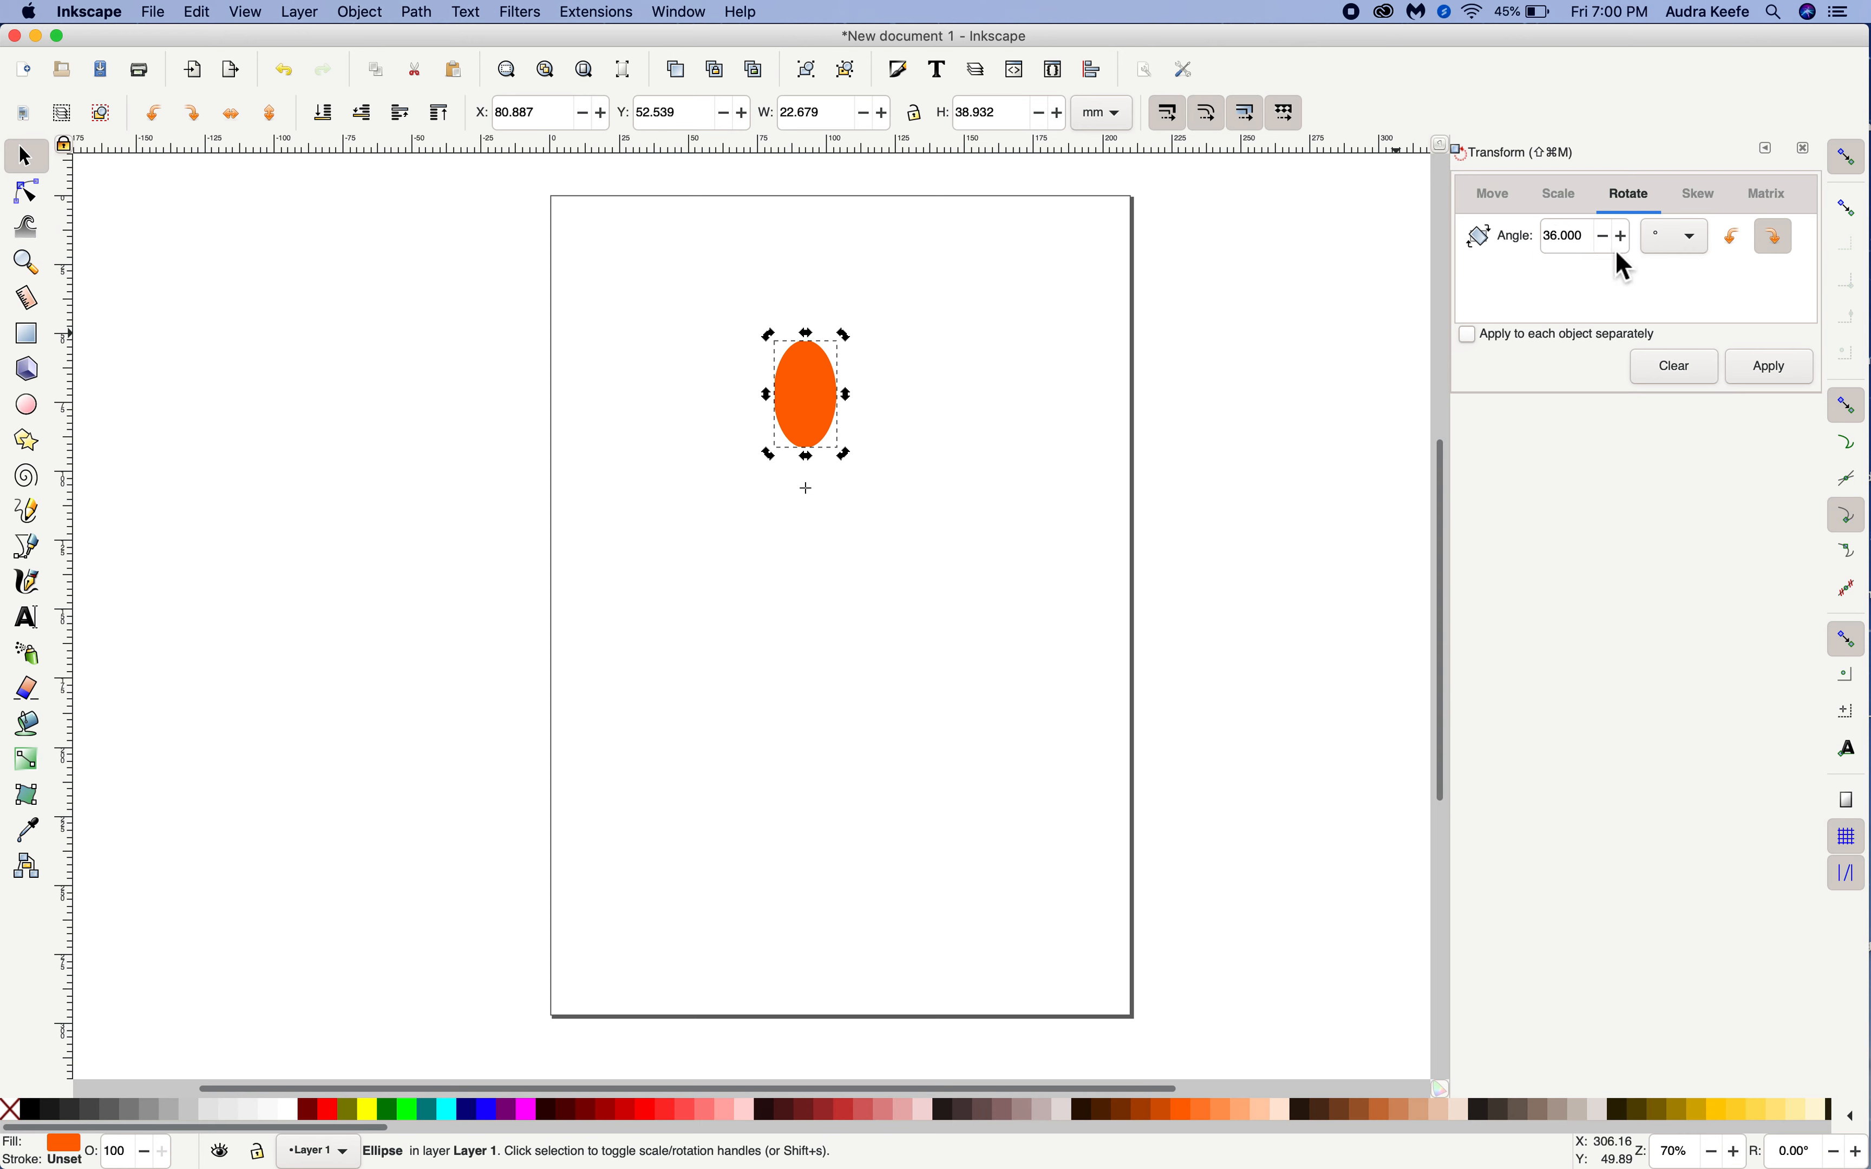
# Make a duplicate of the ellipse rotated 36° clockwise about the offset rotation center, keeping the original in place
pyautogui.click(1569, 236)
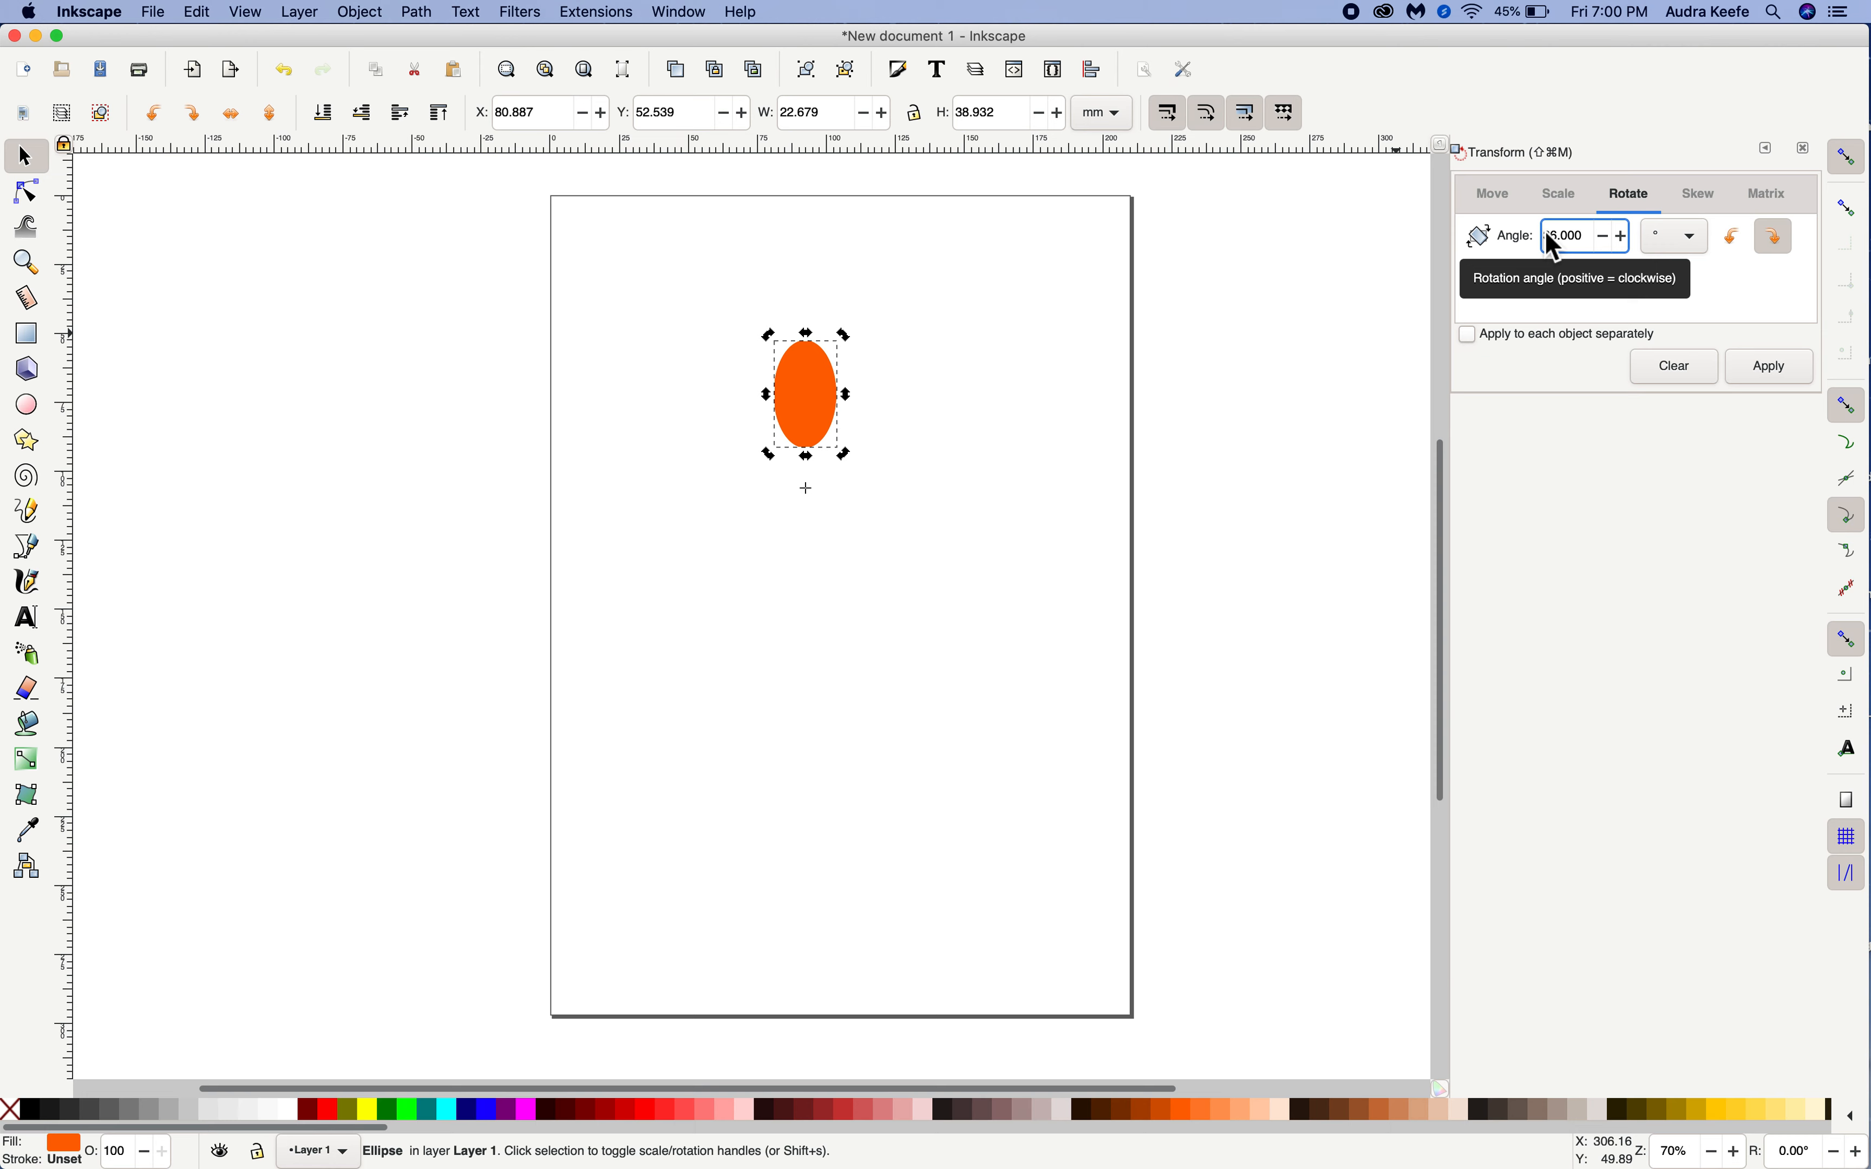
pyautogui.press('BackSpace')
pyautogui.press('BackSpace')
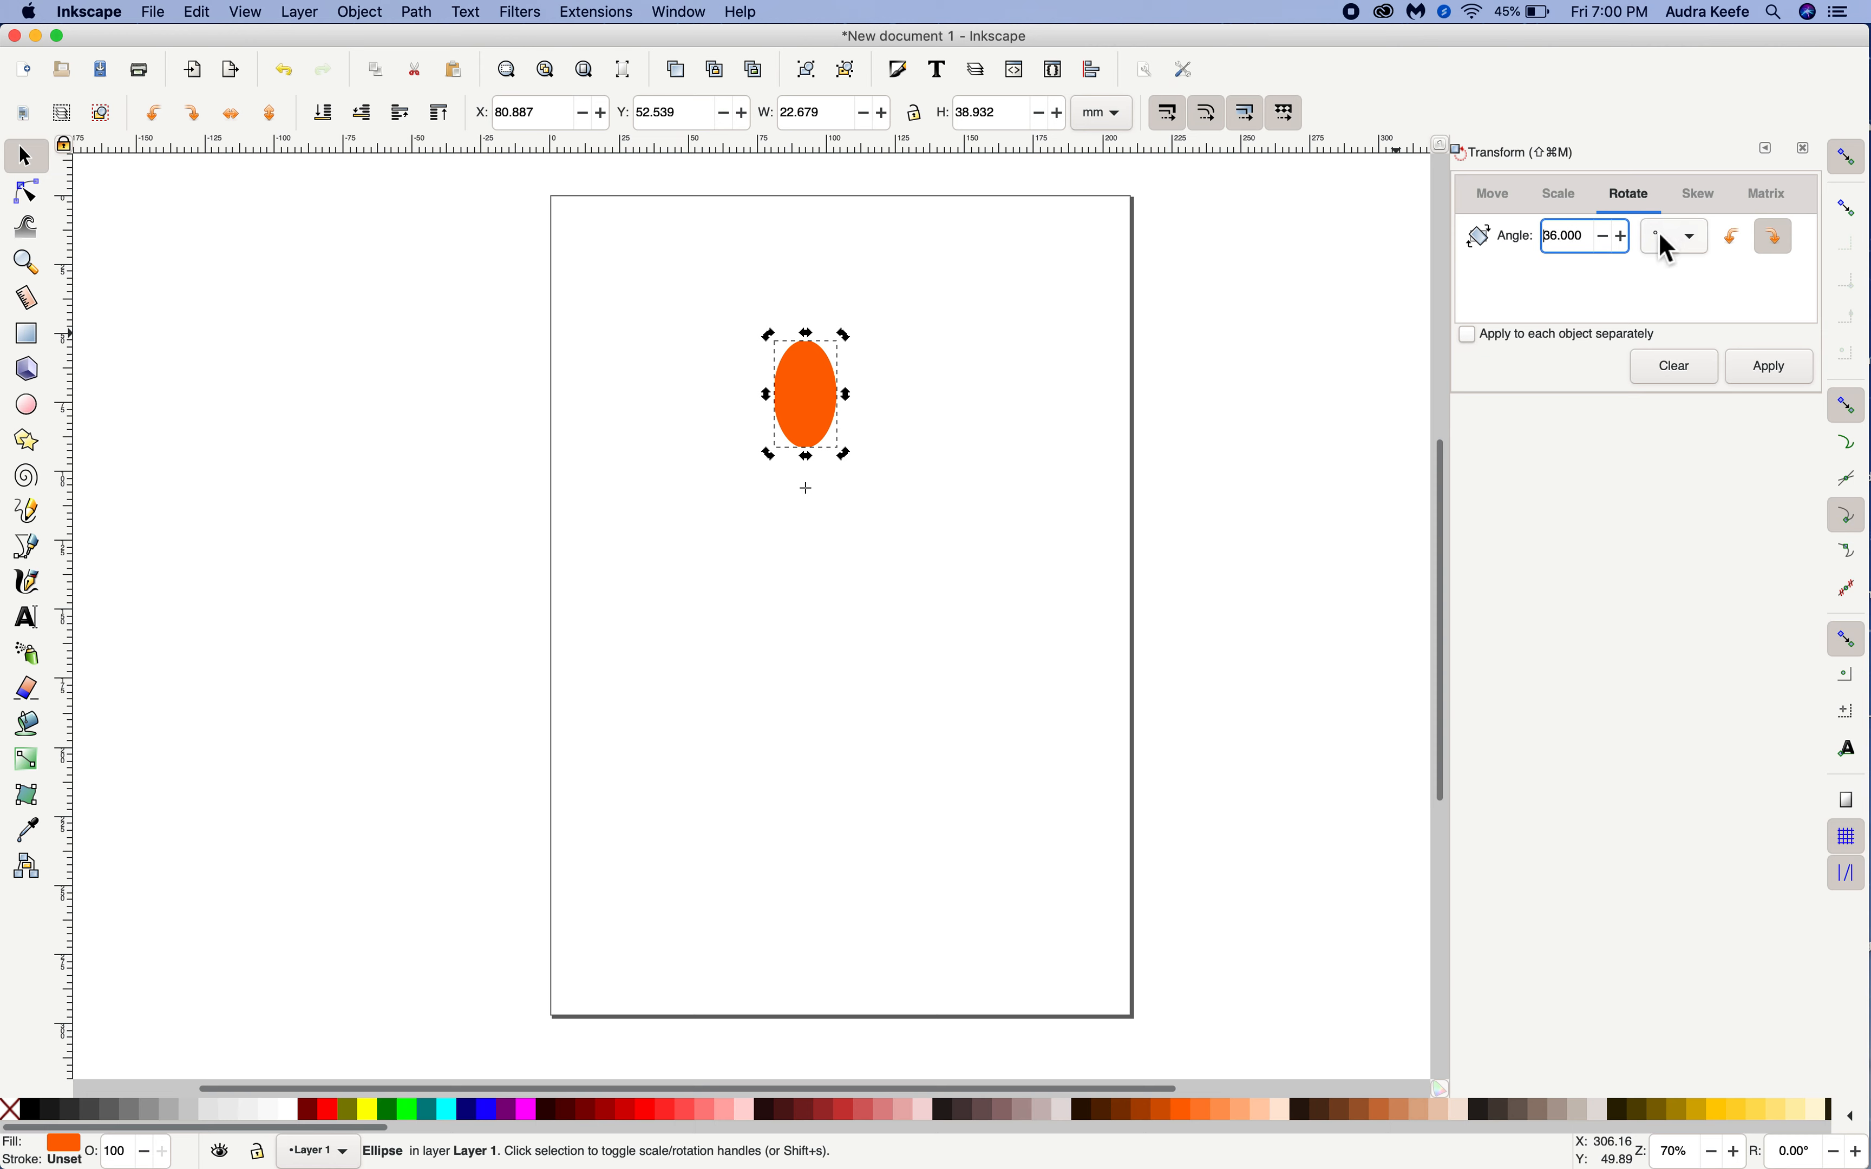
pyautogui.click(1666, 249)
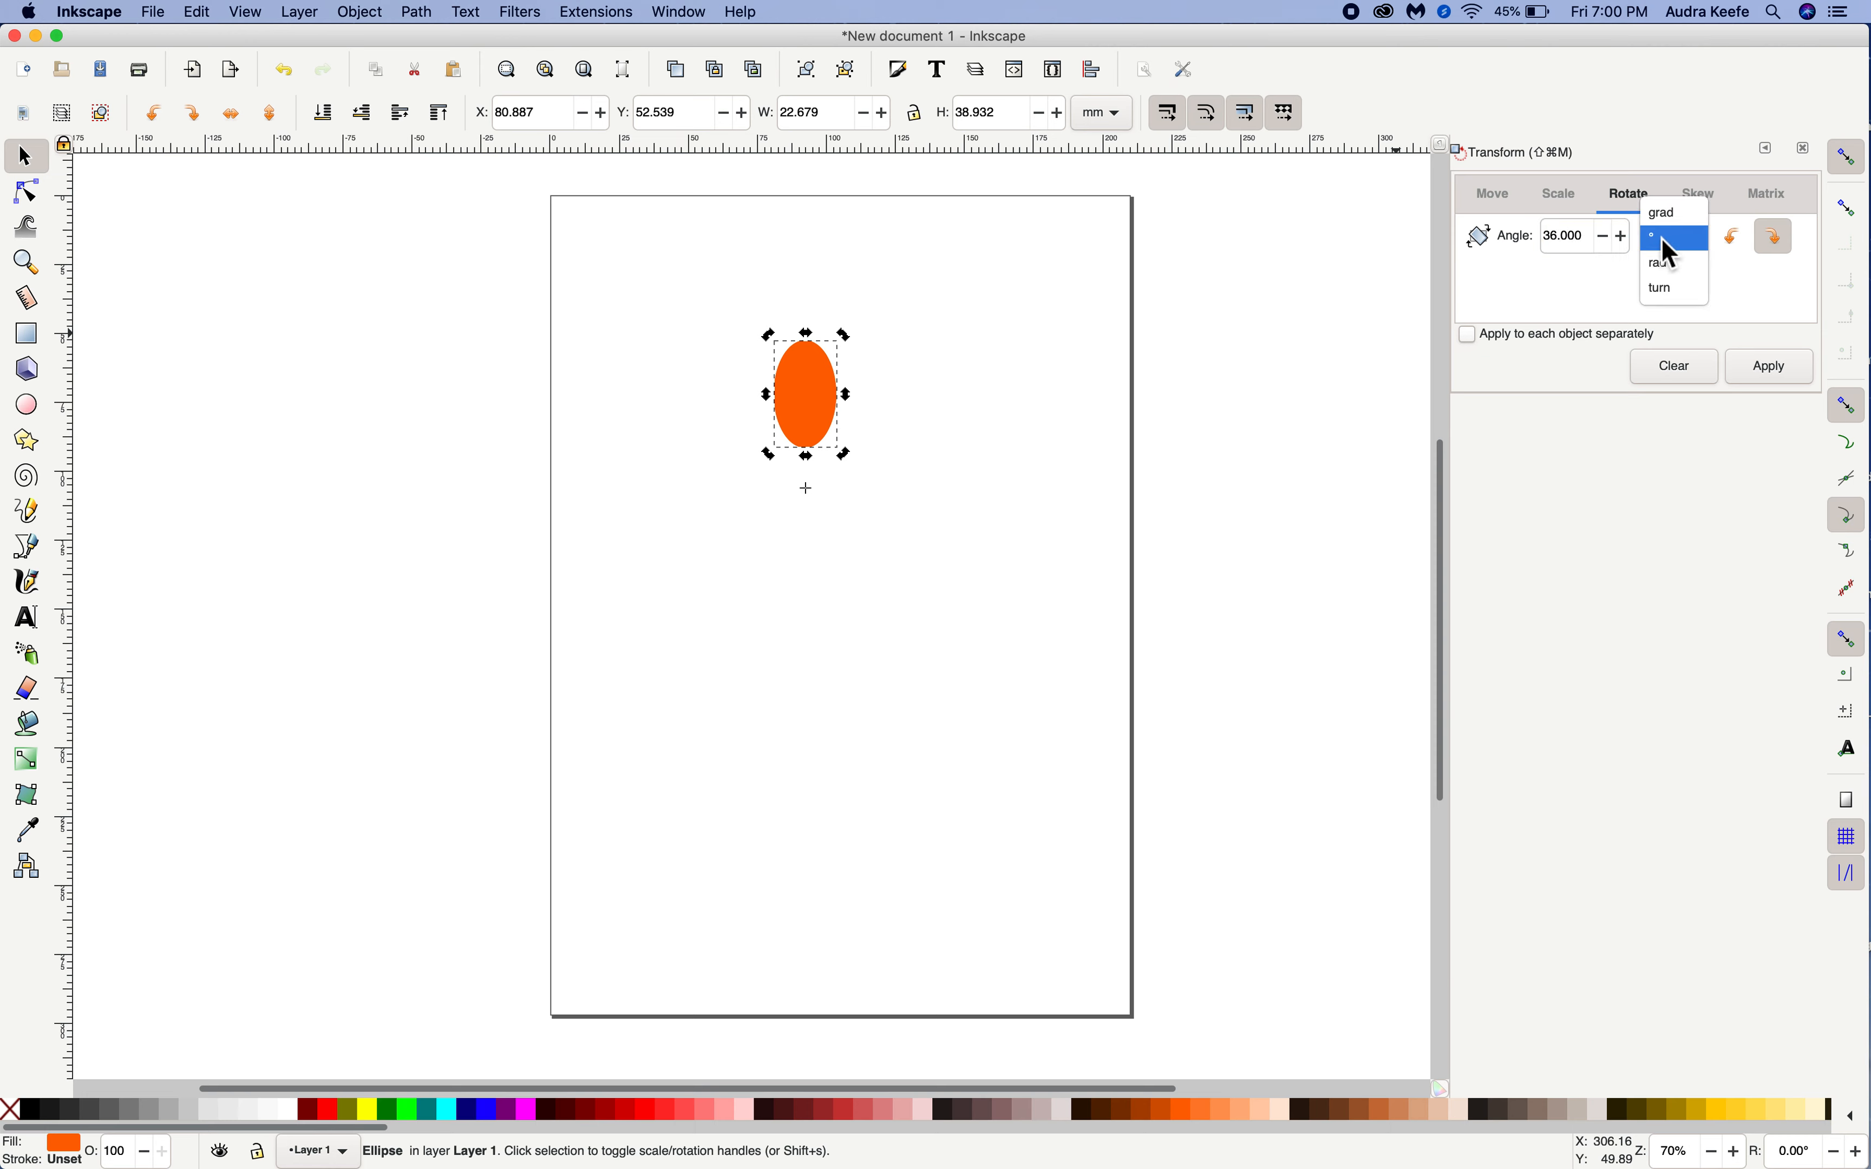
pyautogui.click(1662, 238)
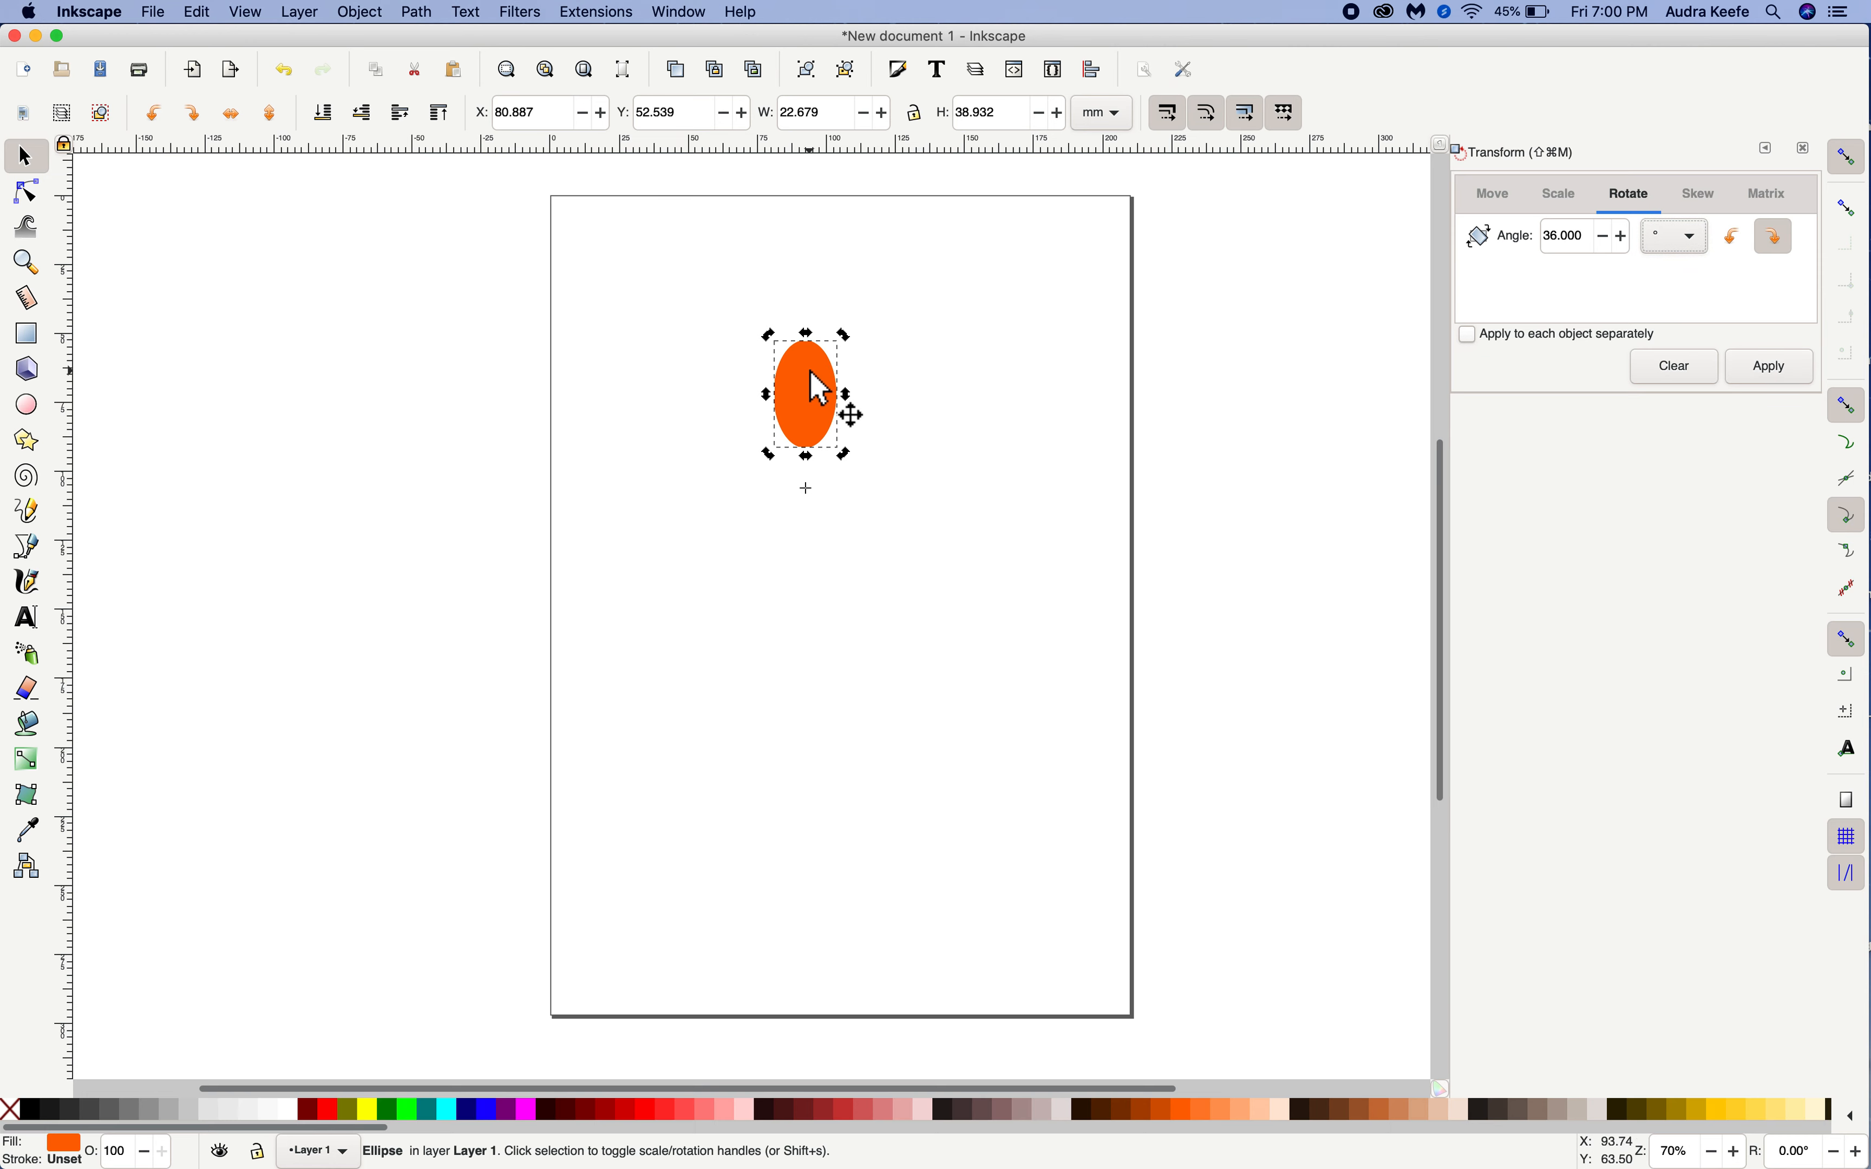
pyautogui.click(1790, 370)
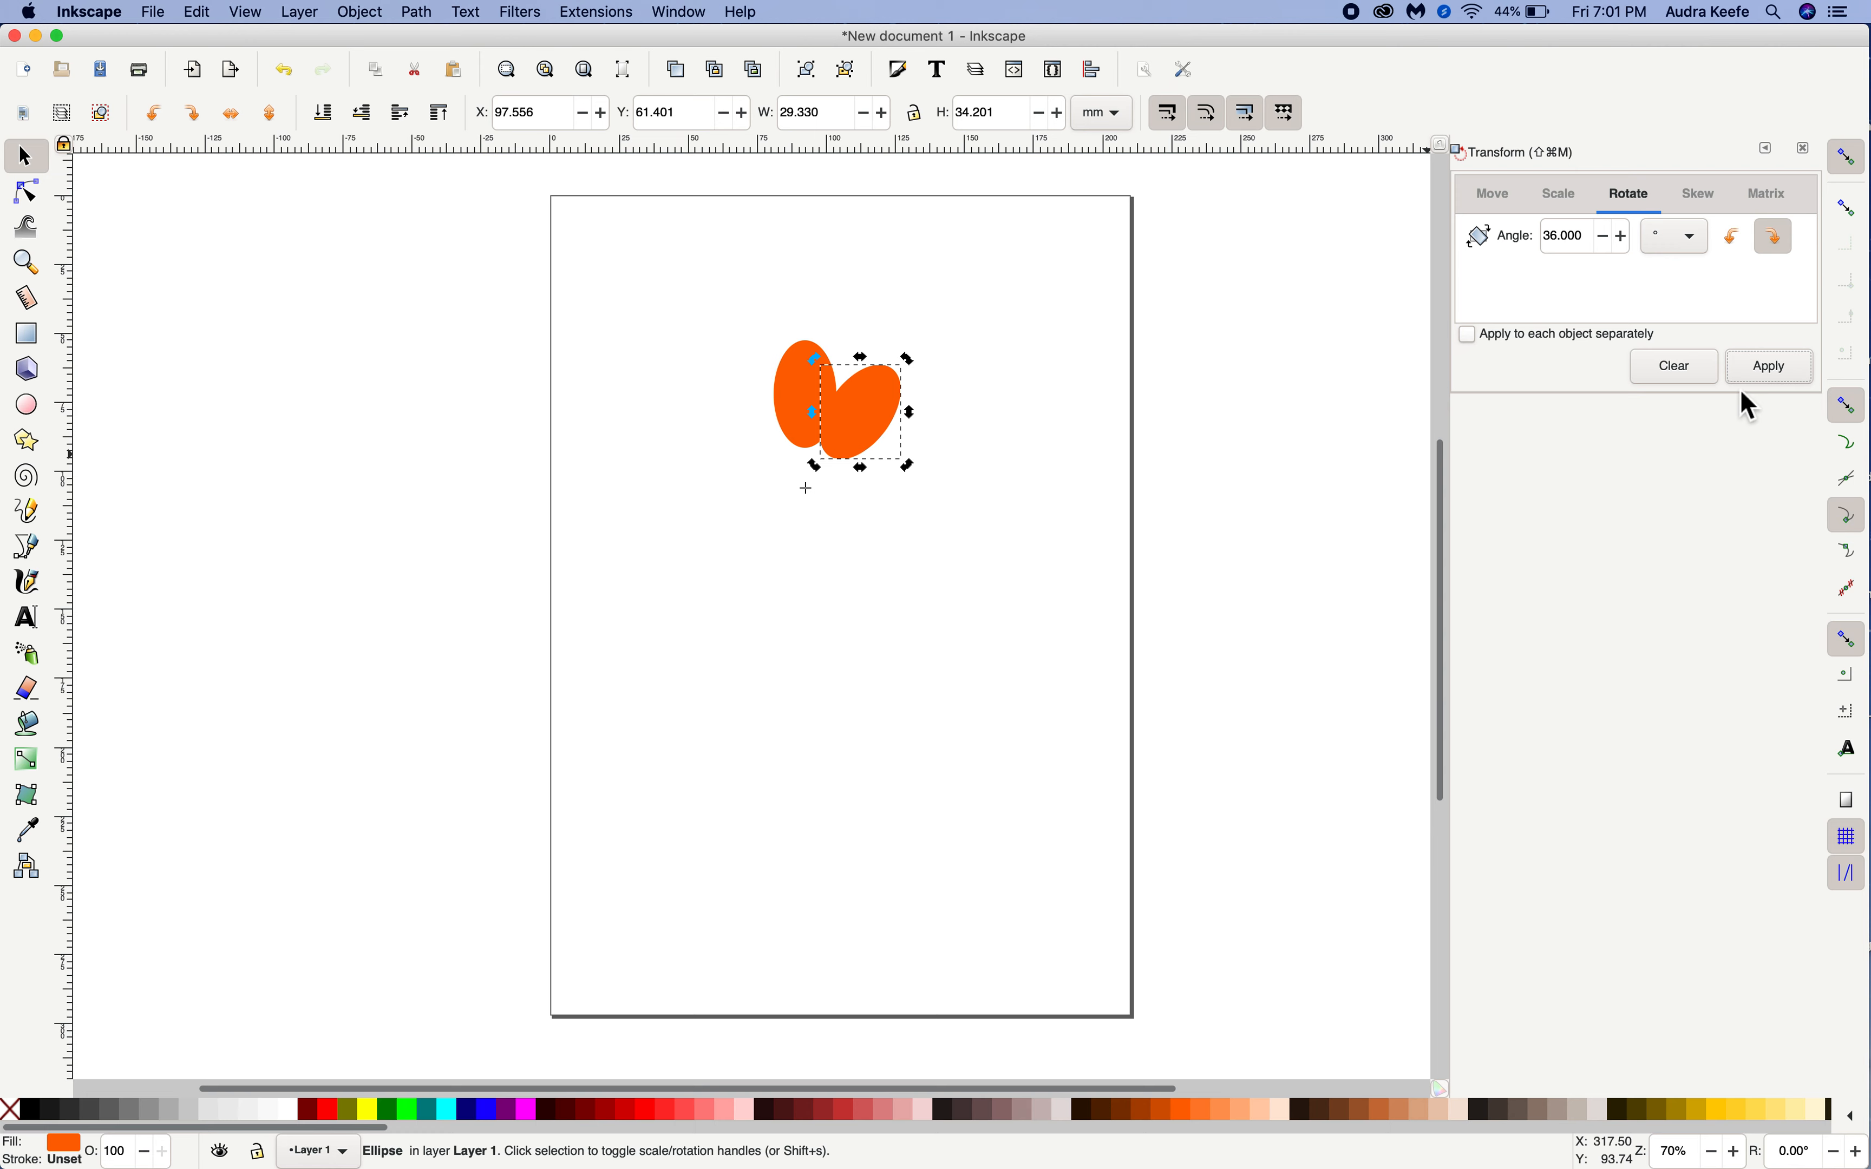
# Repeat the duplicate and 36° rotation eight more times to complete a ring of ten petals, and deselect
pyautogui.click(1775, 368)
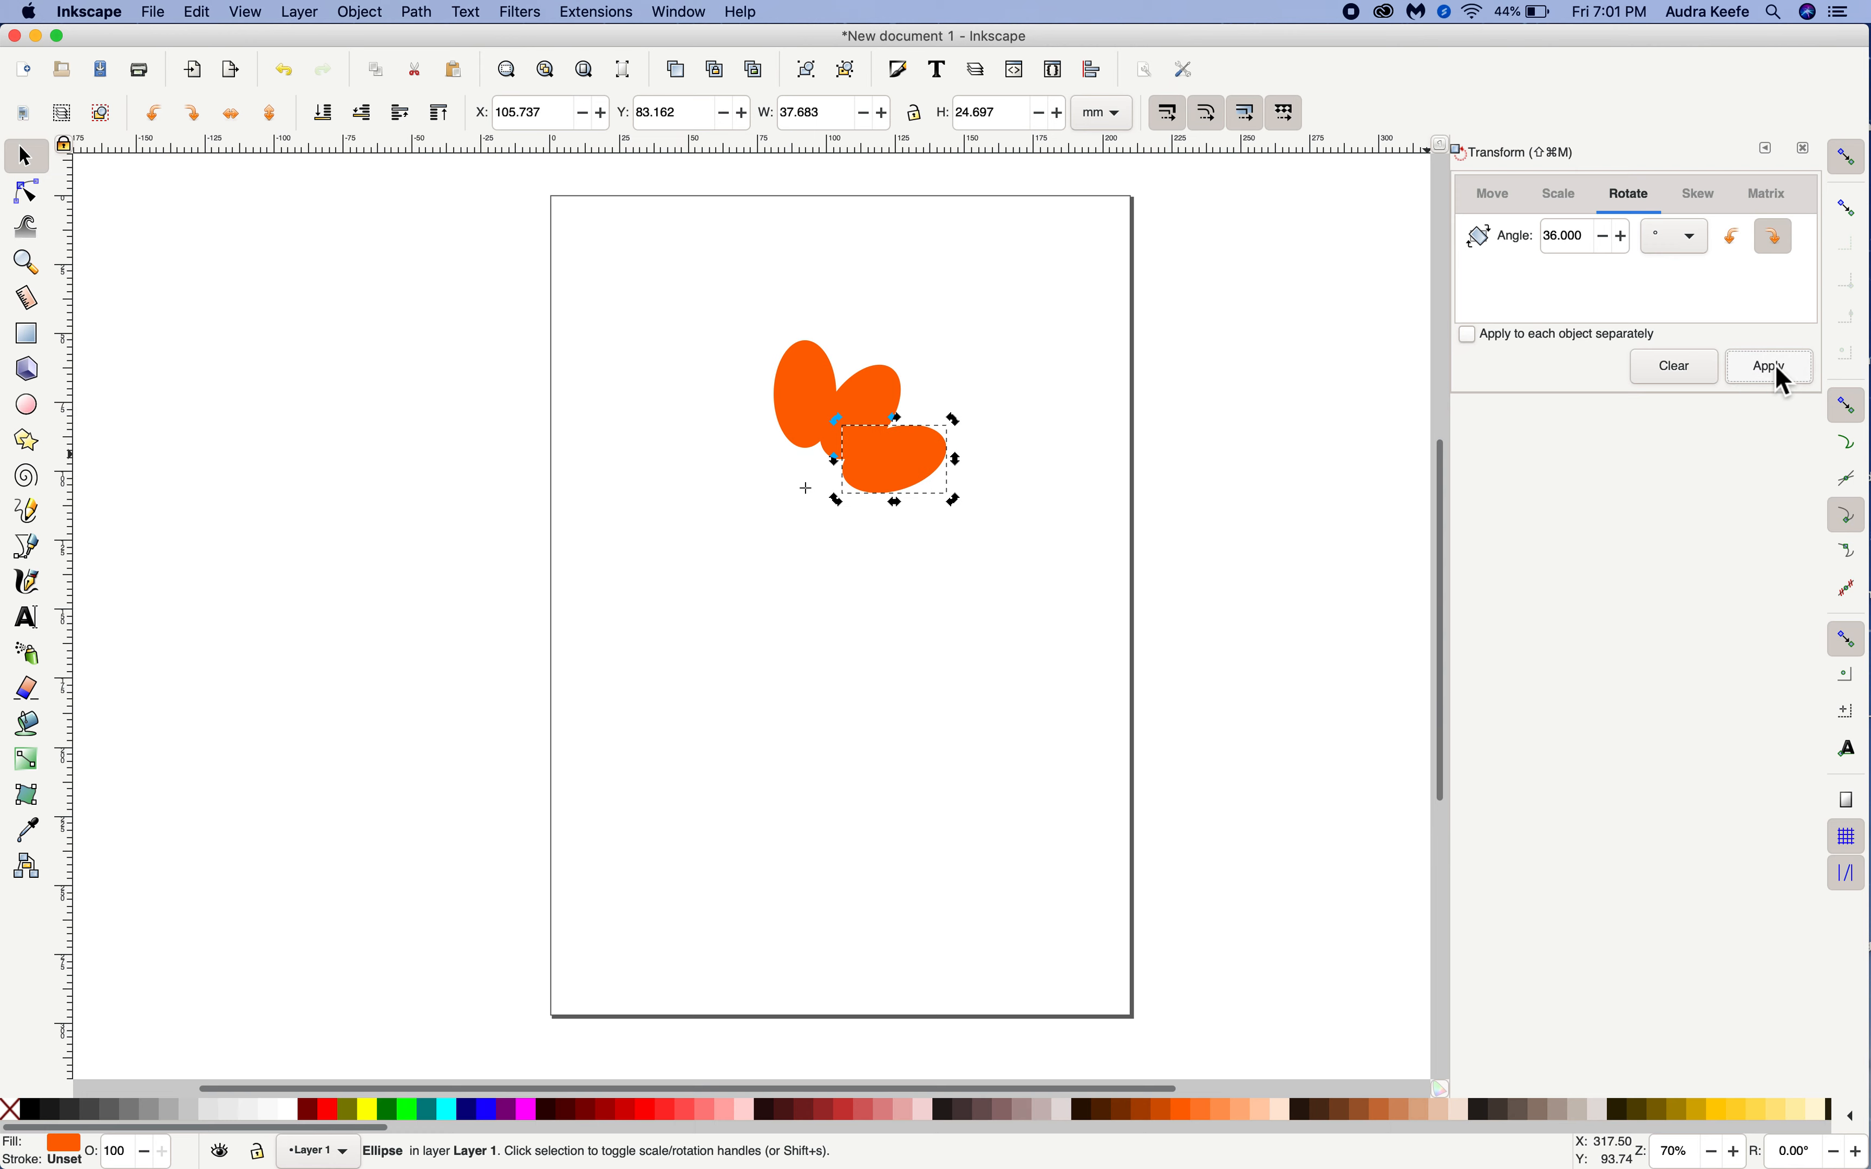
pyautogui.press('super+d')
pyautogui.click(1776, 367)
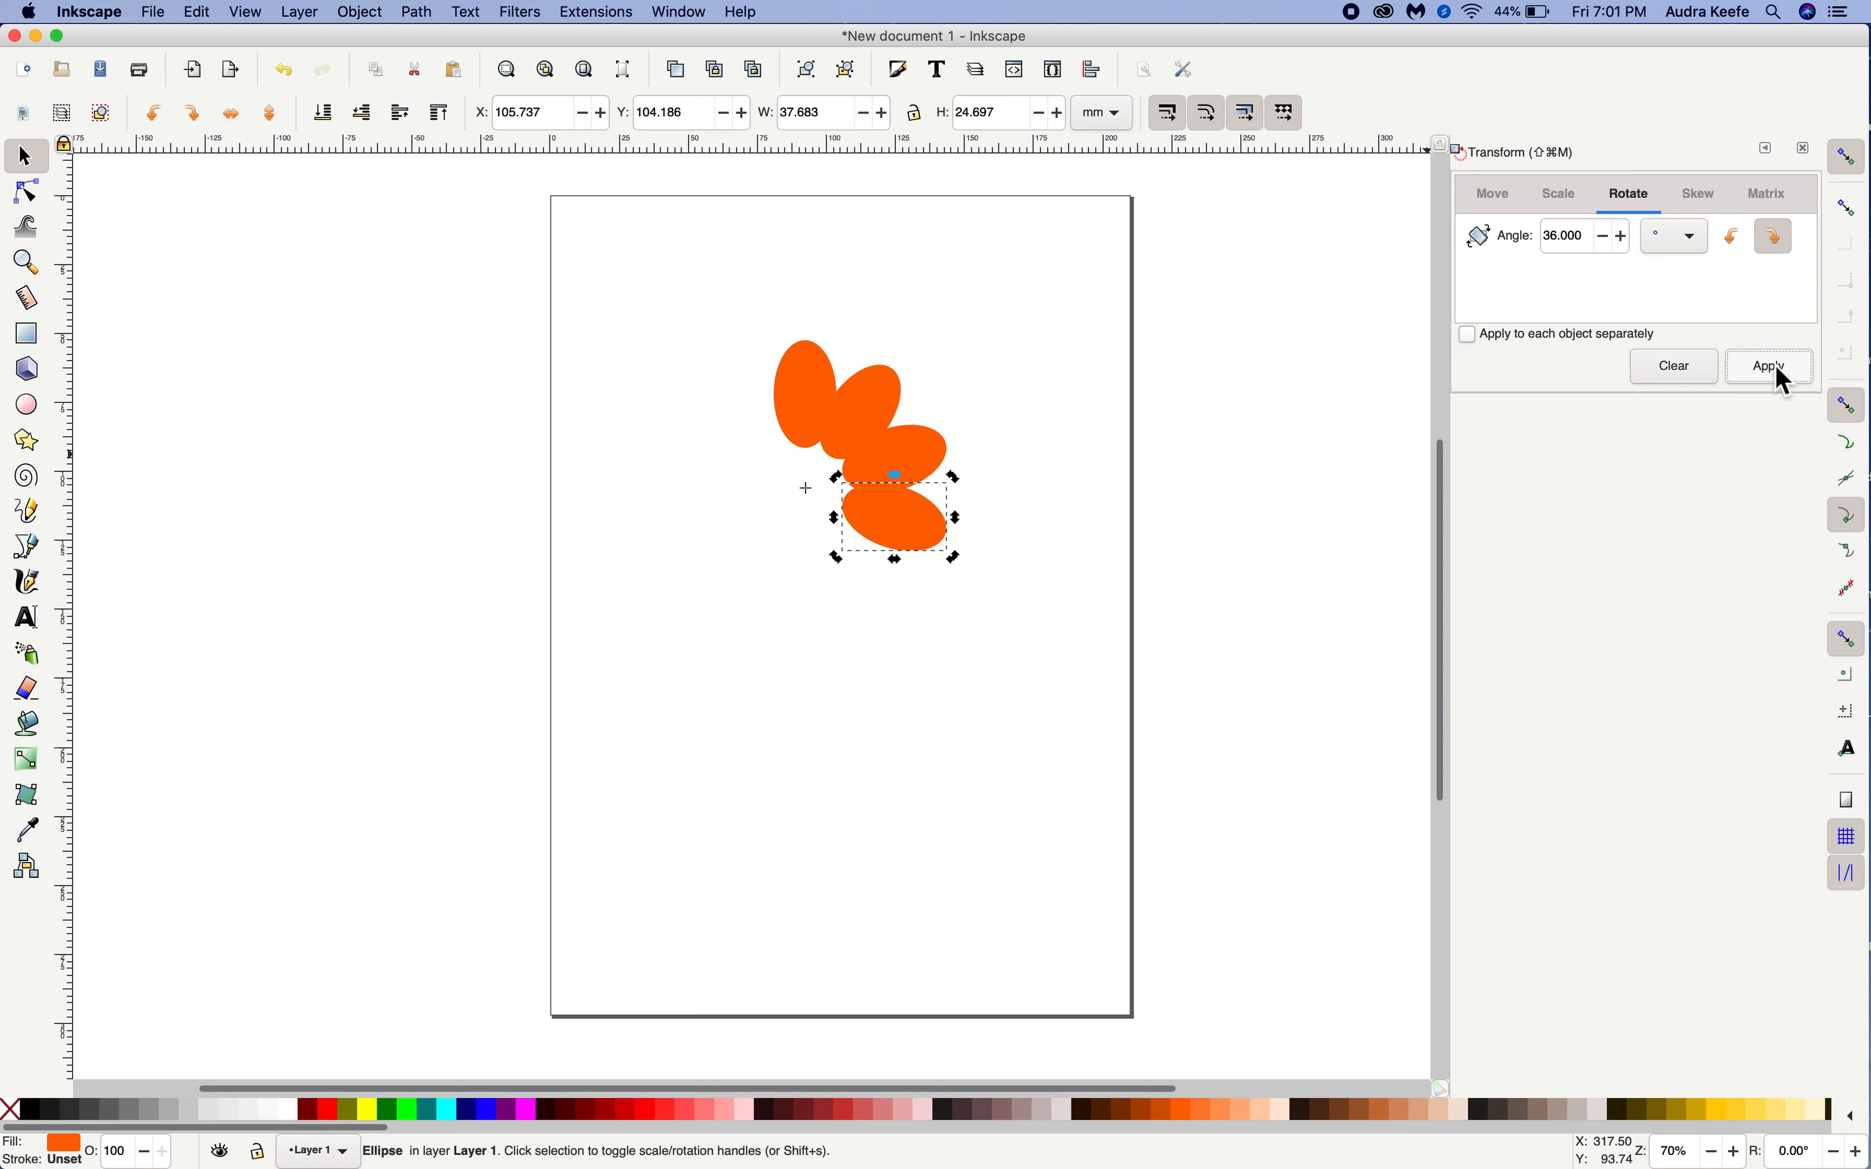
pyautogui.press('super+d')
pyautogui.click(1776, 368)
pyautogui.press('super+d')
pyautogui.click(1775, 369)
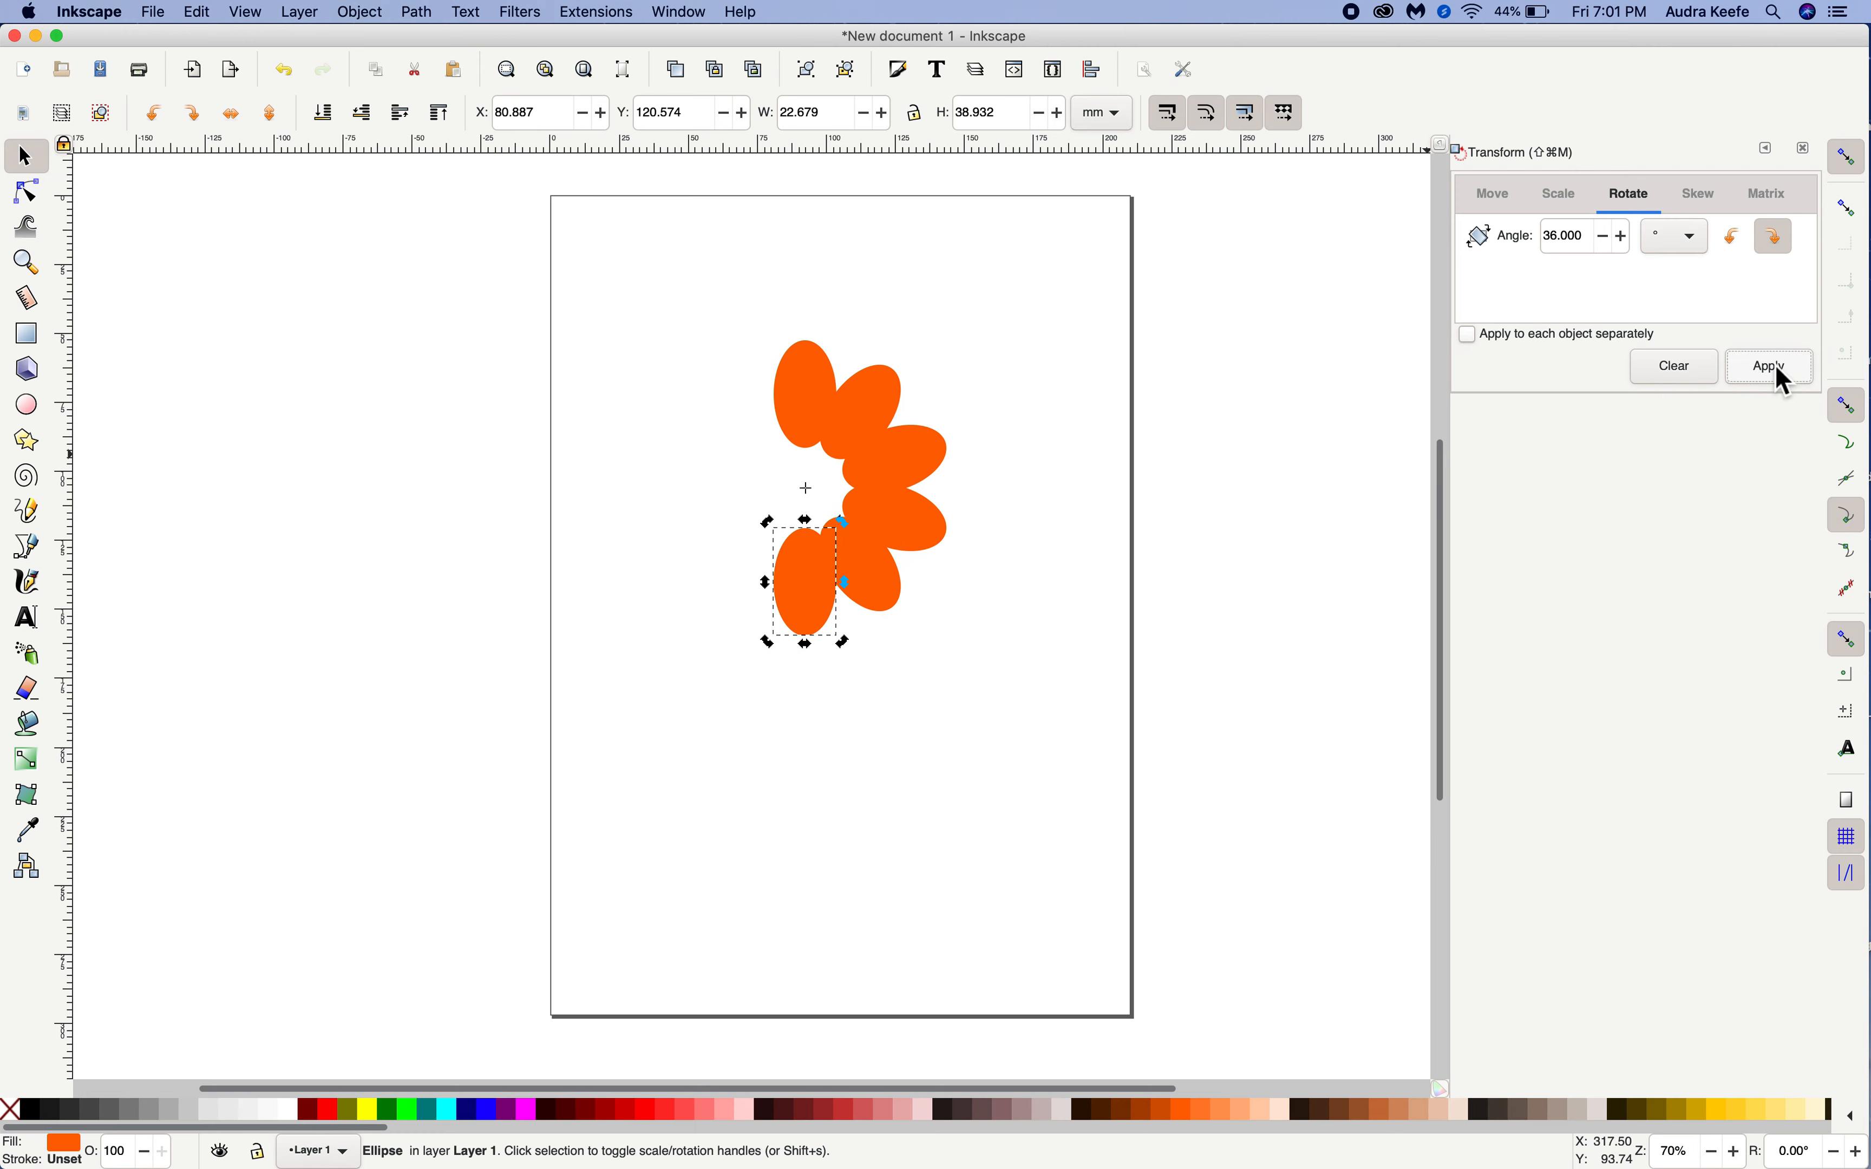
pyautogui.press('super+d')
pyautogui.click(1776, 368)
pyautogui.press('super+d')
pyautogui.click(1778, 369)
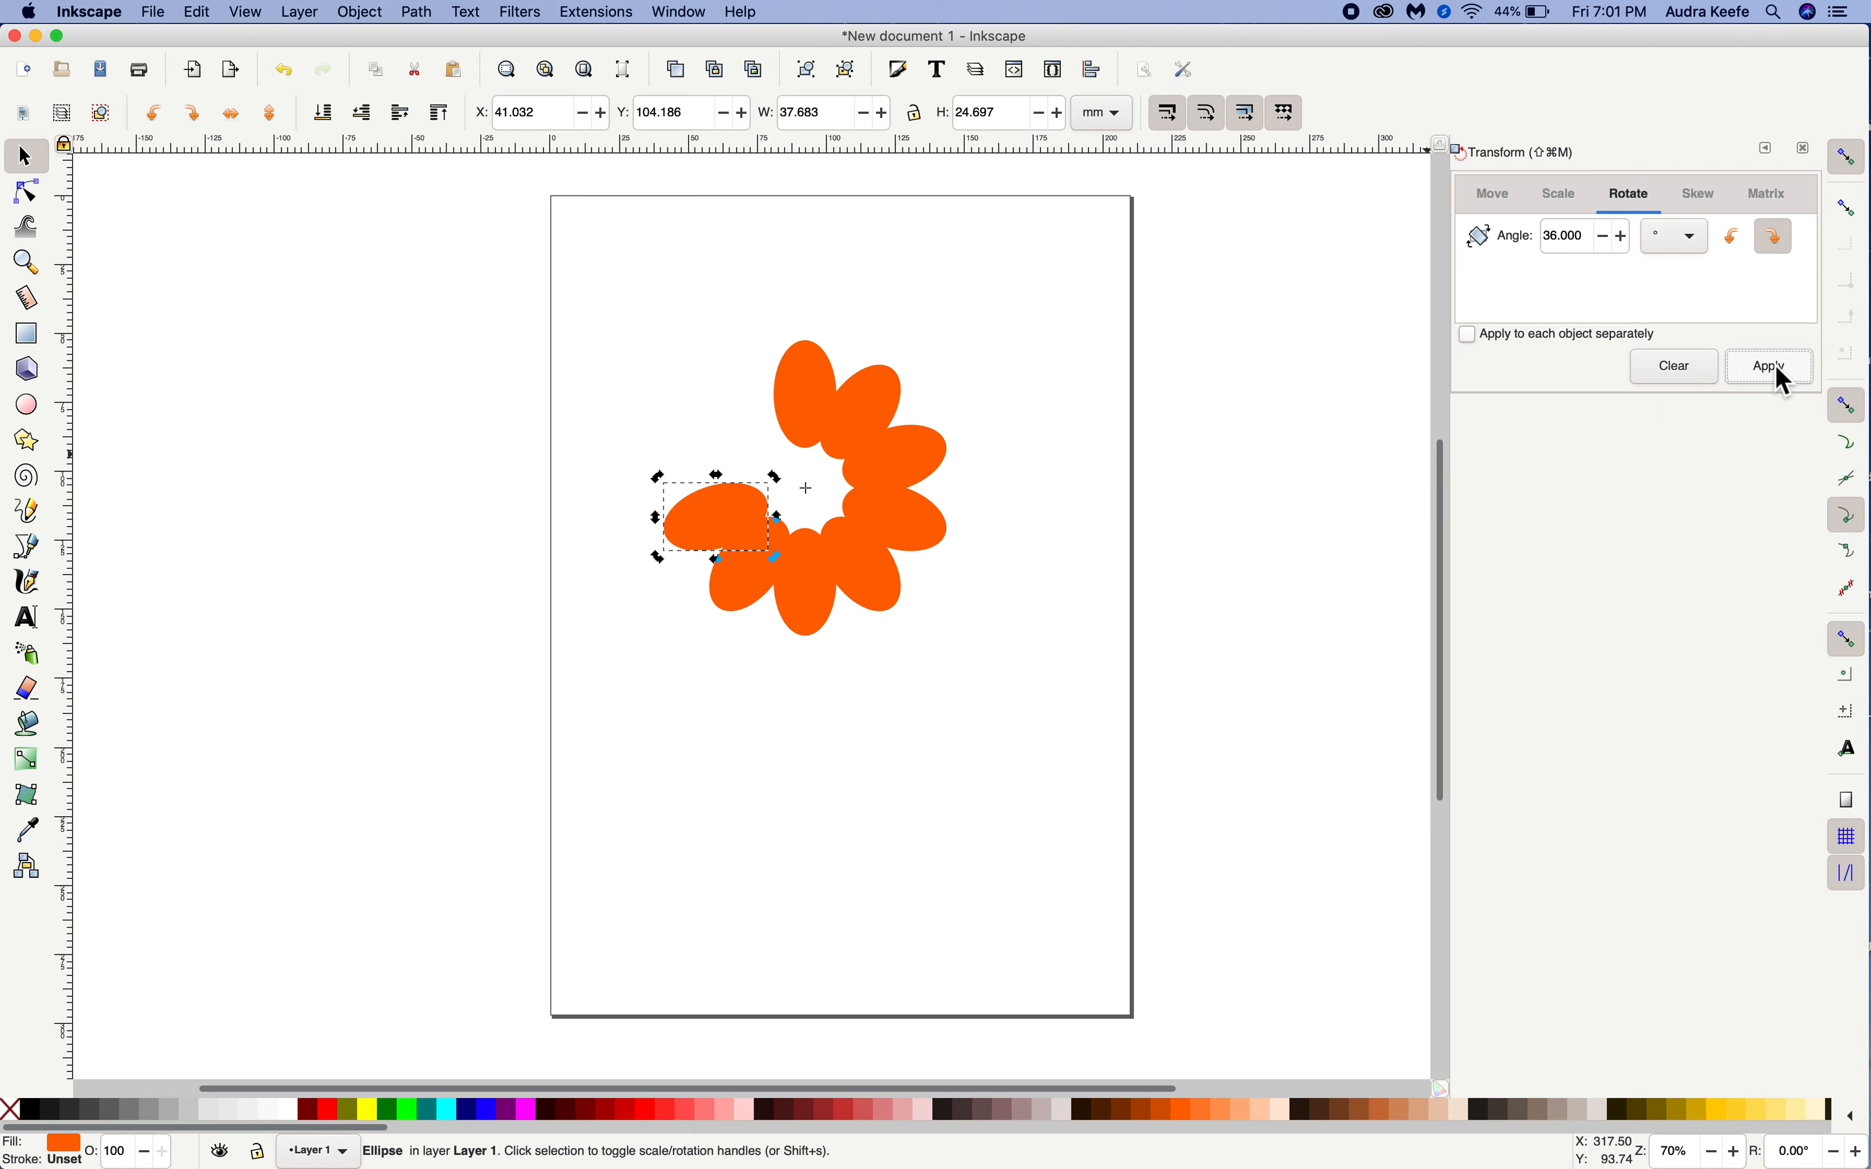
pyautogui.press('super+d')
pyautogui.click(1778, 370)
pyautogui.press('super+d')
pyautogui.click(1780, 371)
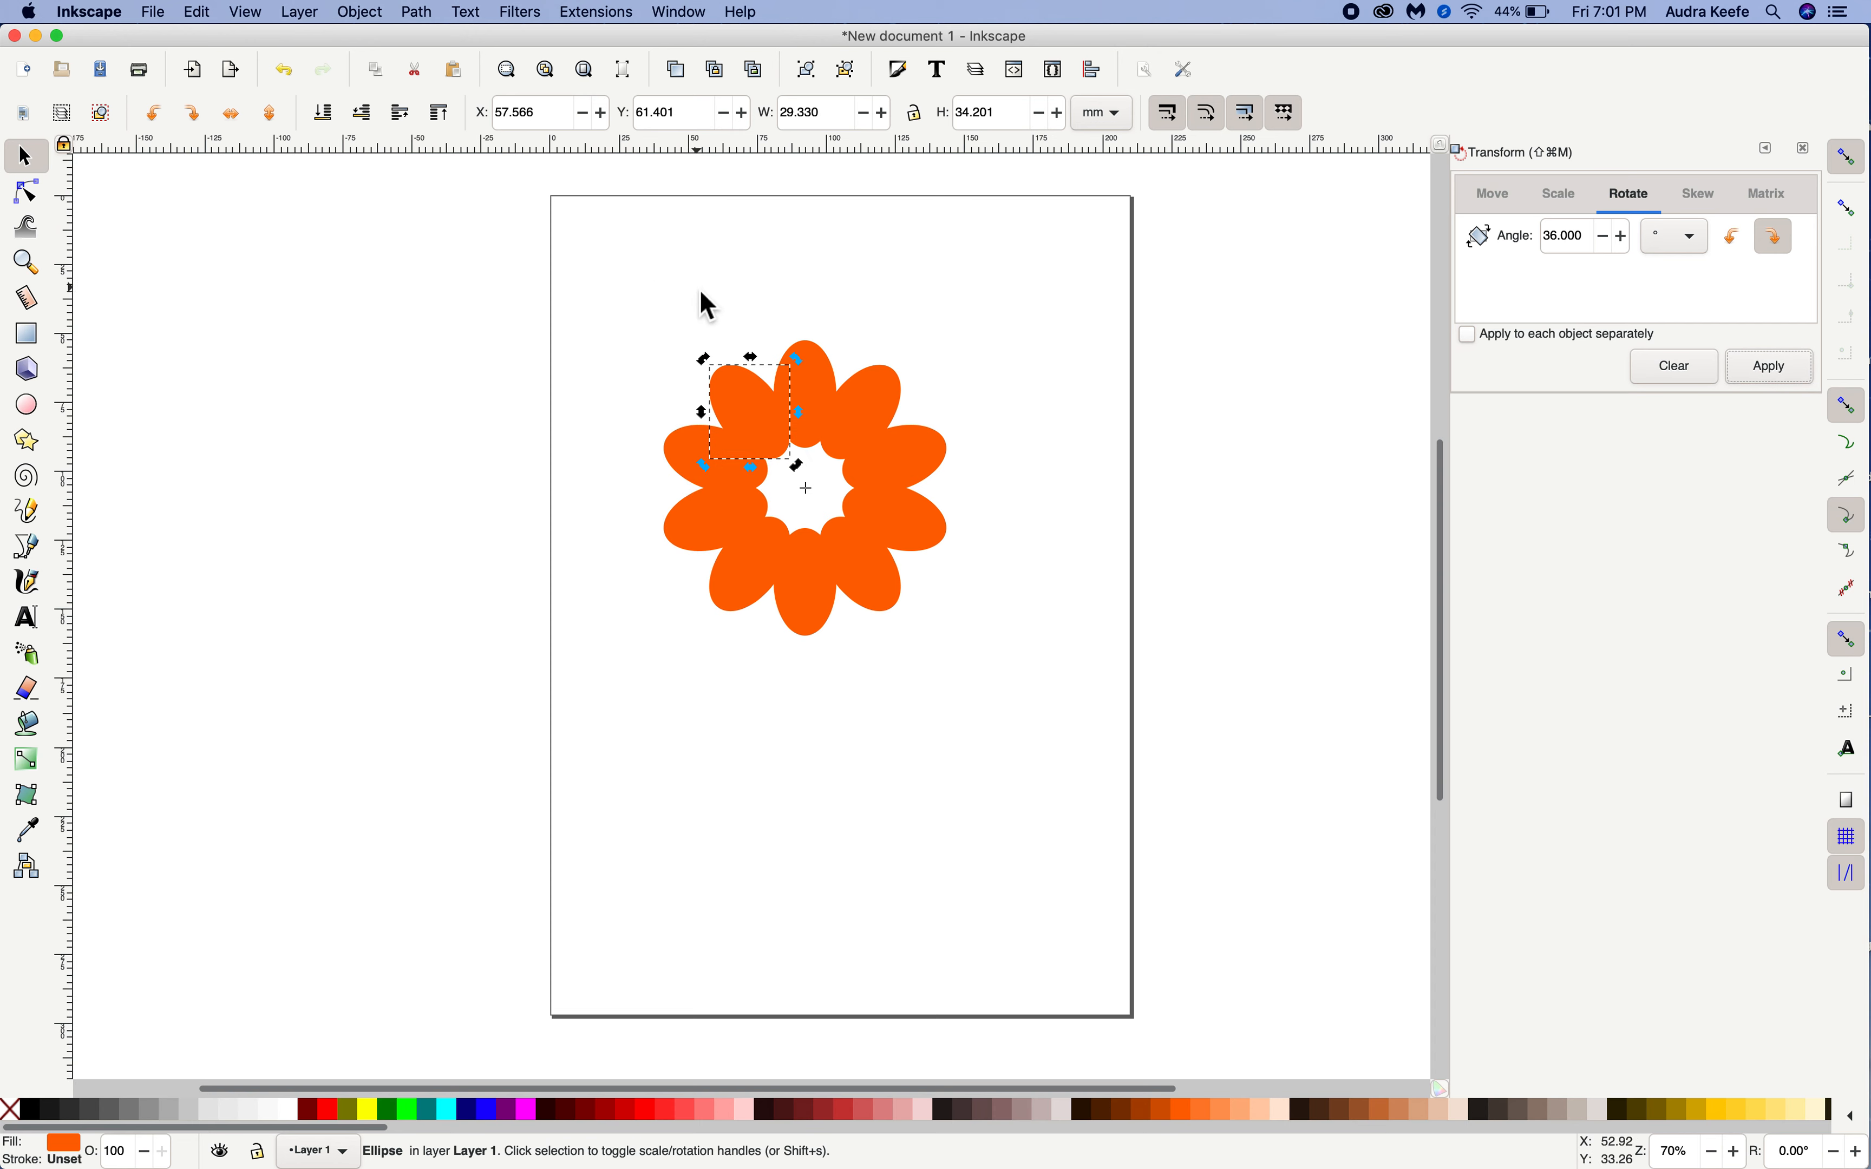
pyautogui.click(592, 370)
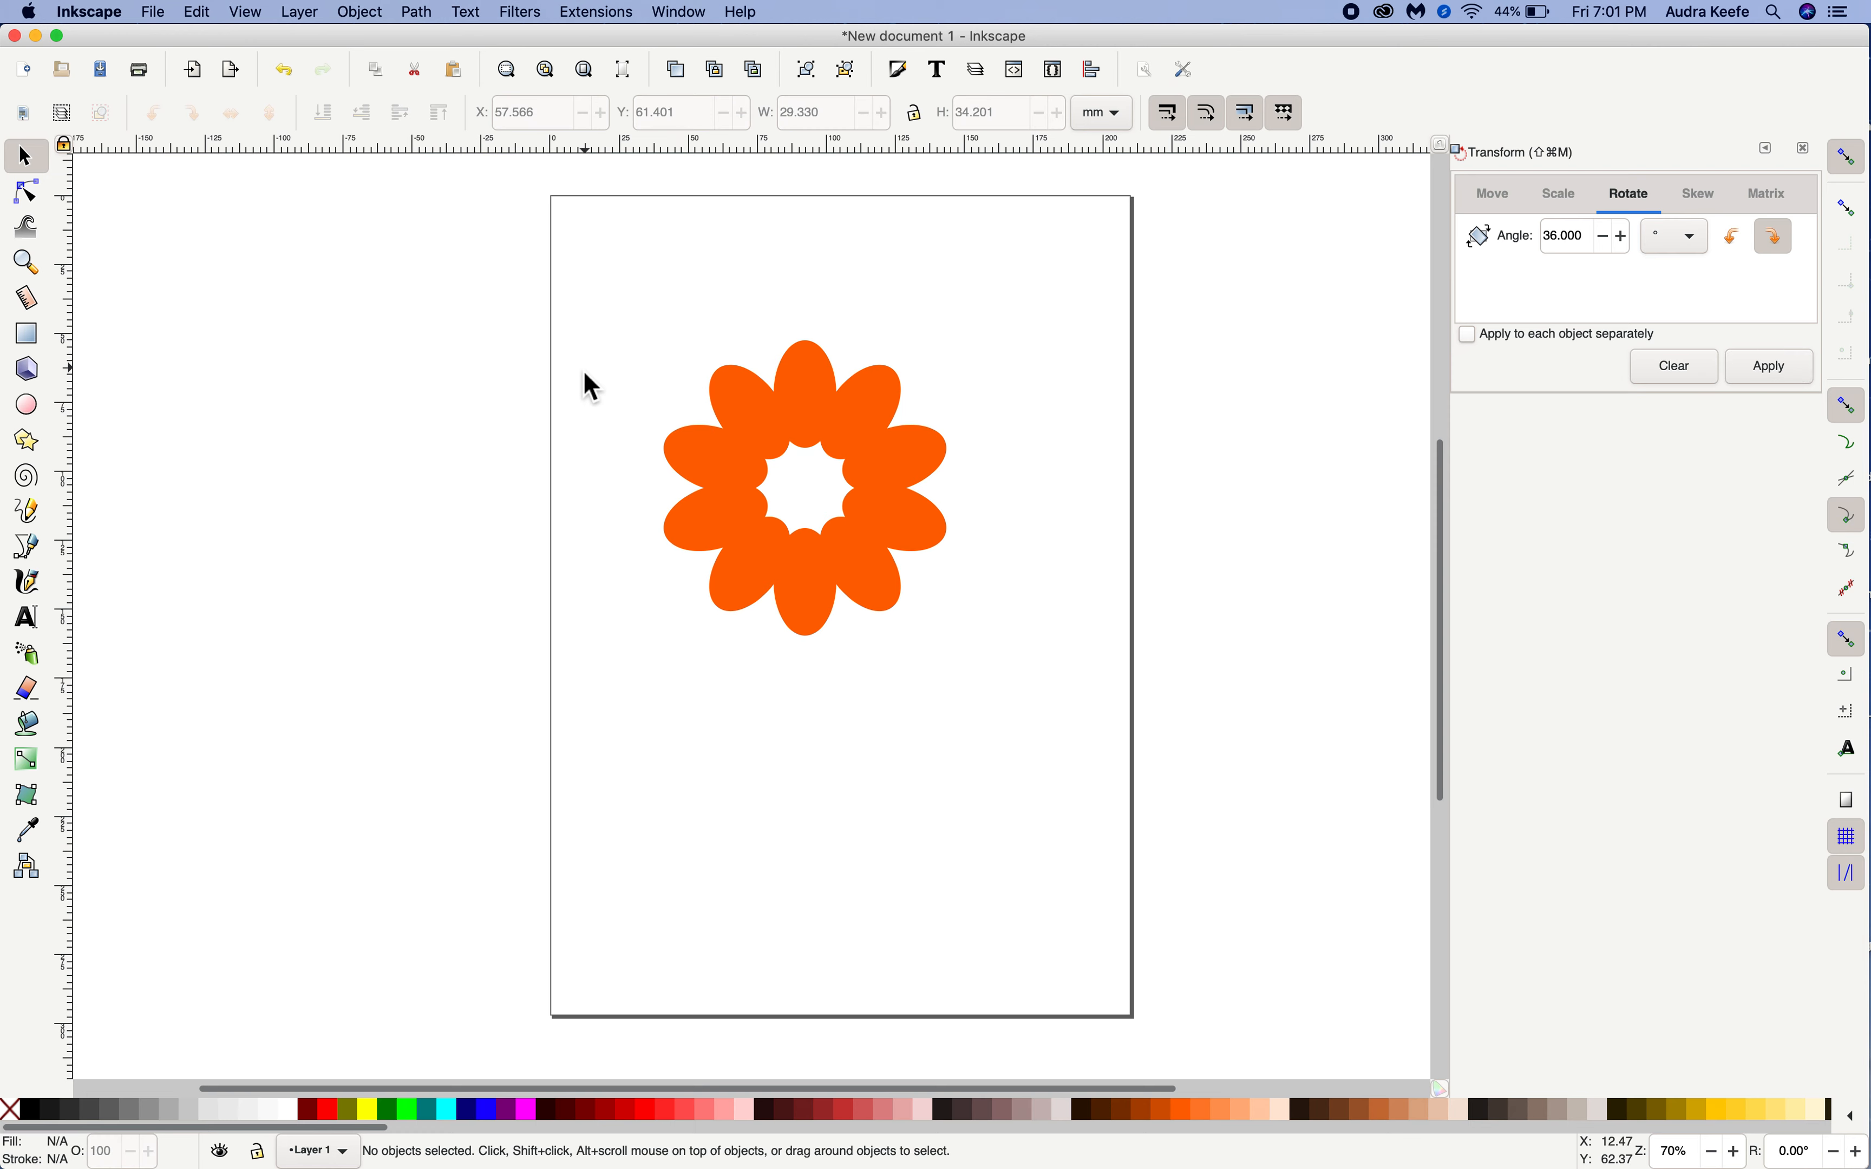
# Draw a perfect circle about 52 mm in diameter below the petals and fill it with light red-pink
pyautogui.click(35, 414)
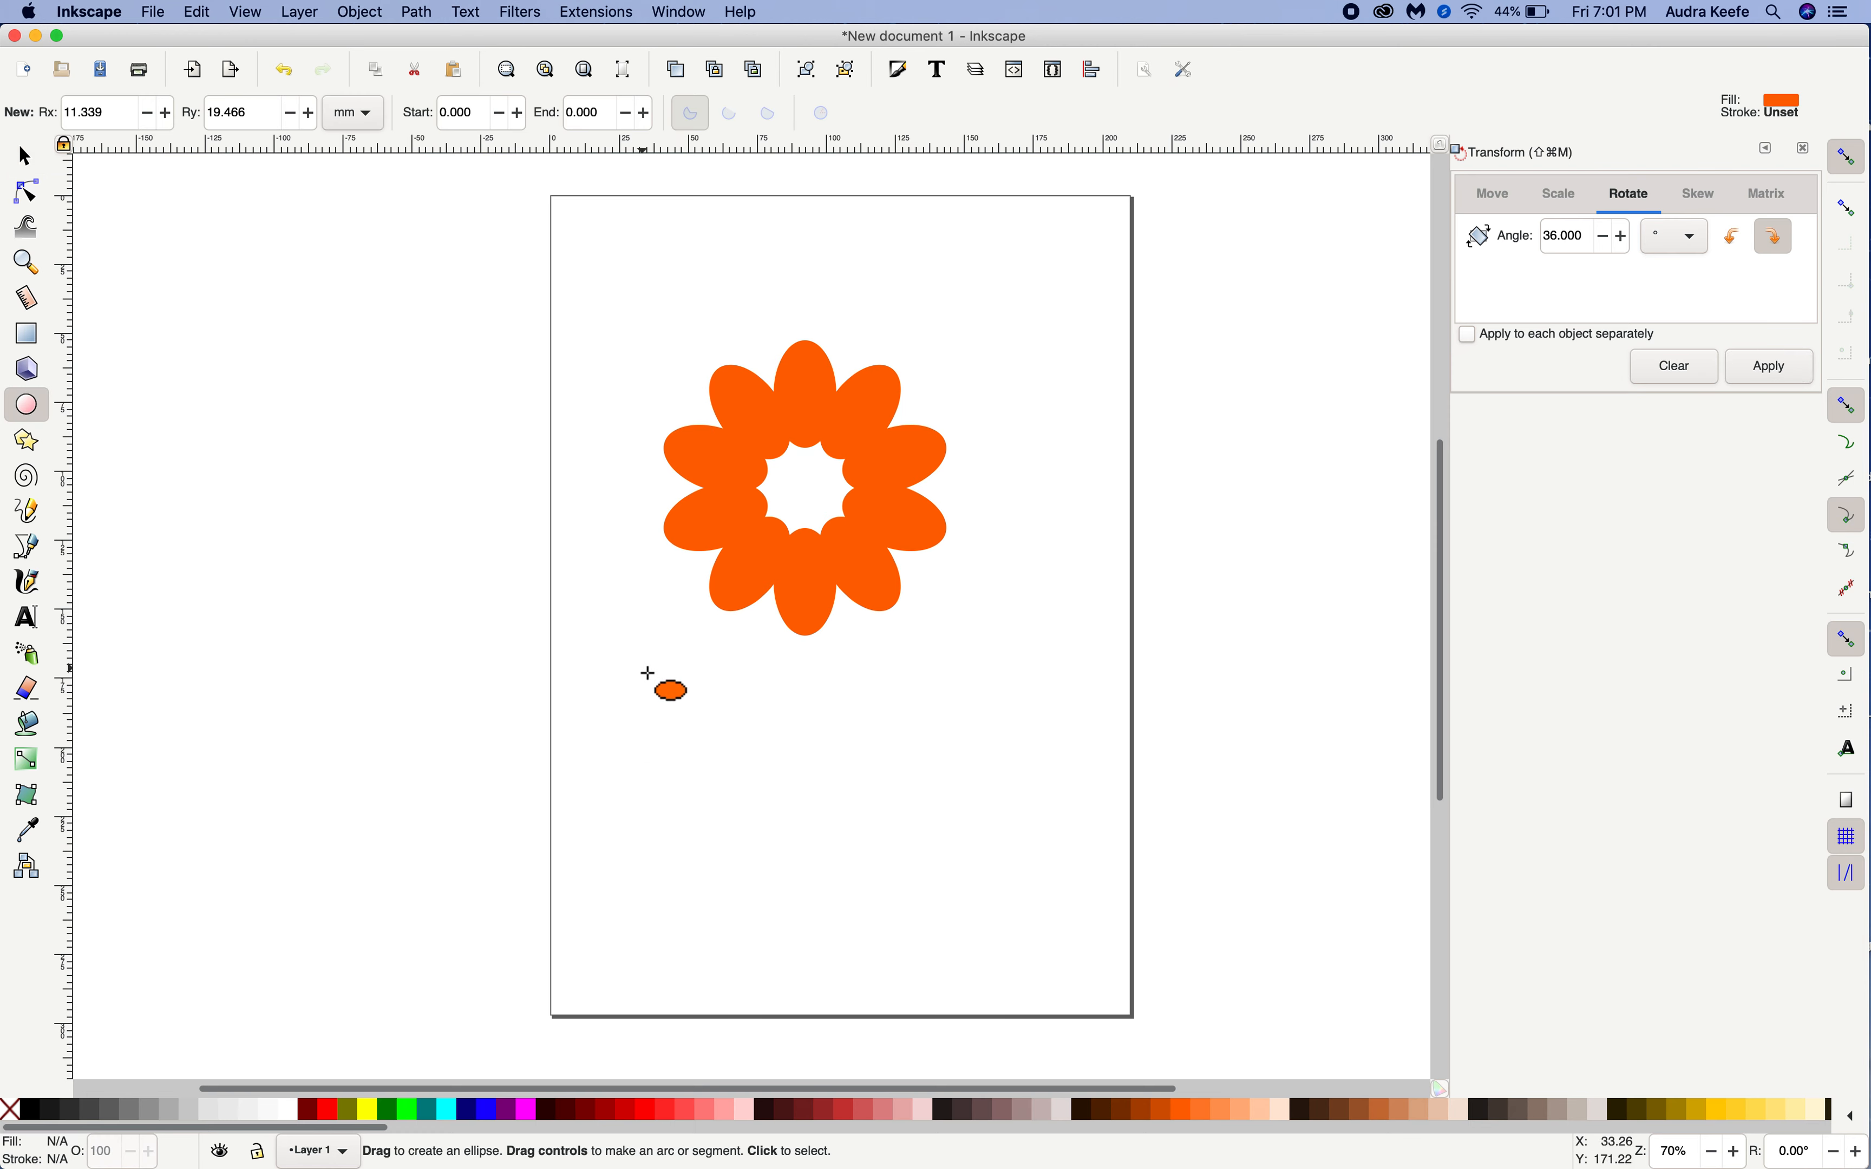
pyautogui.press('ctrl')
pyautogui.moveTo(627, 668)
pyautogui.mouseDown()
pyautogui.moveTo(693, 743)
pyautogui.moveTo(769, 776)
pyautogui.moveTo(773, 832)
pyautogui.mouseUp()
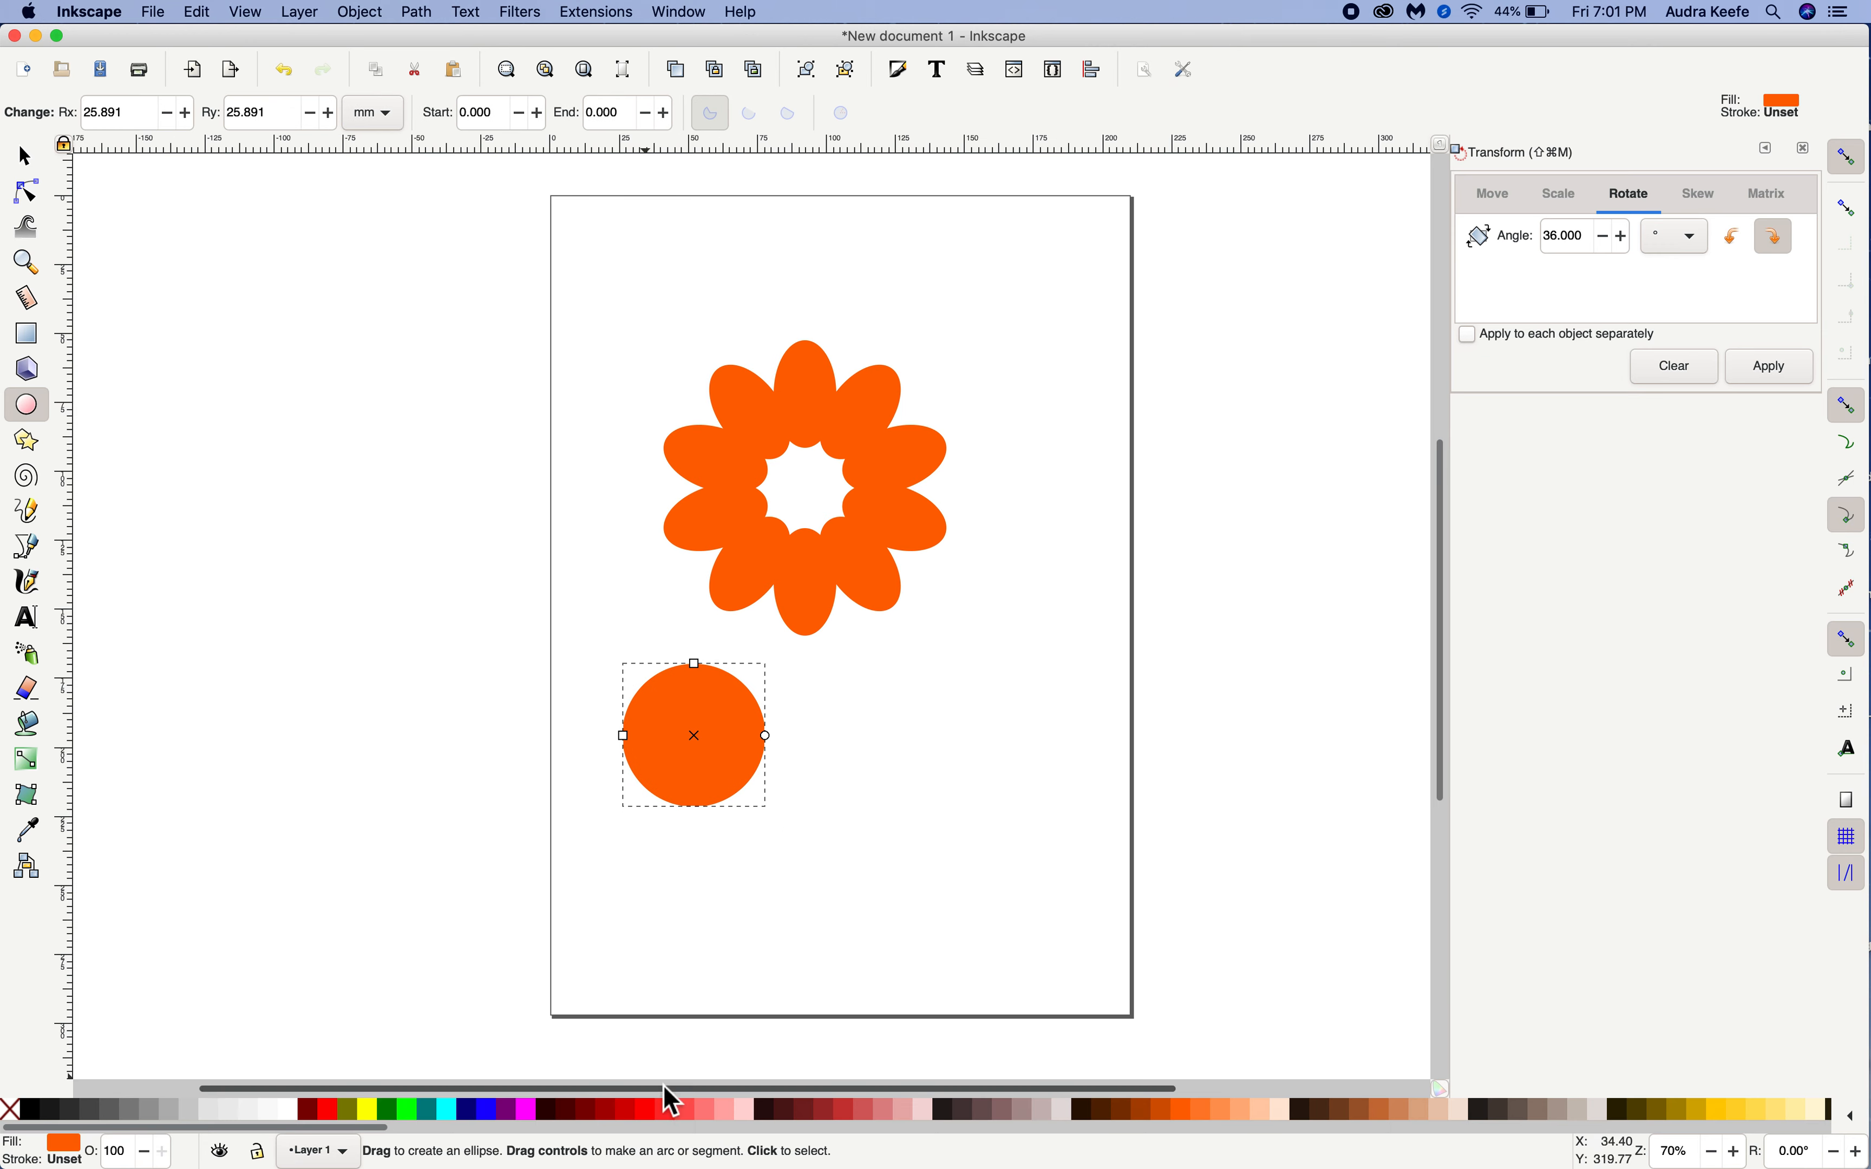
pyautogui.click(713, 1114)
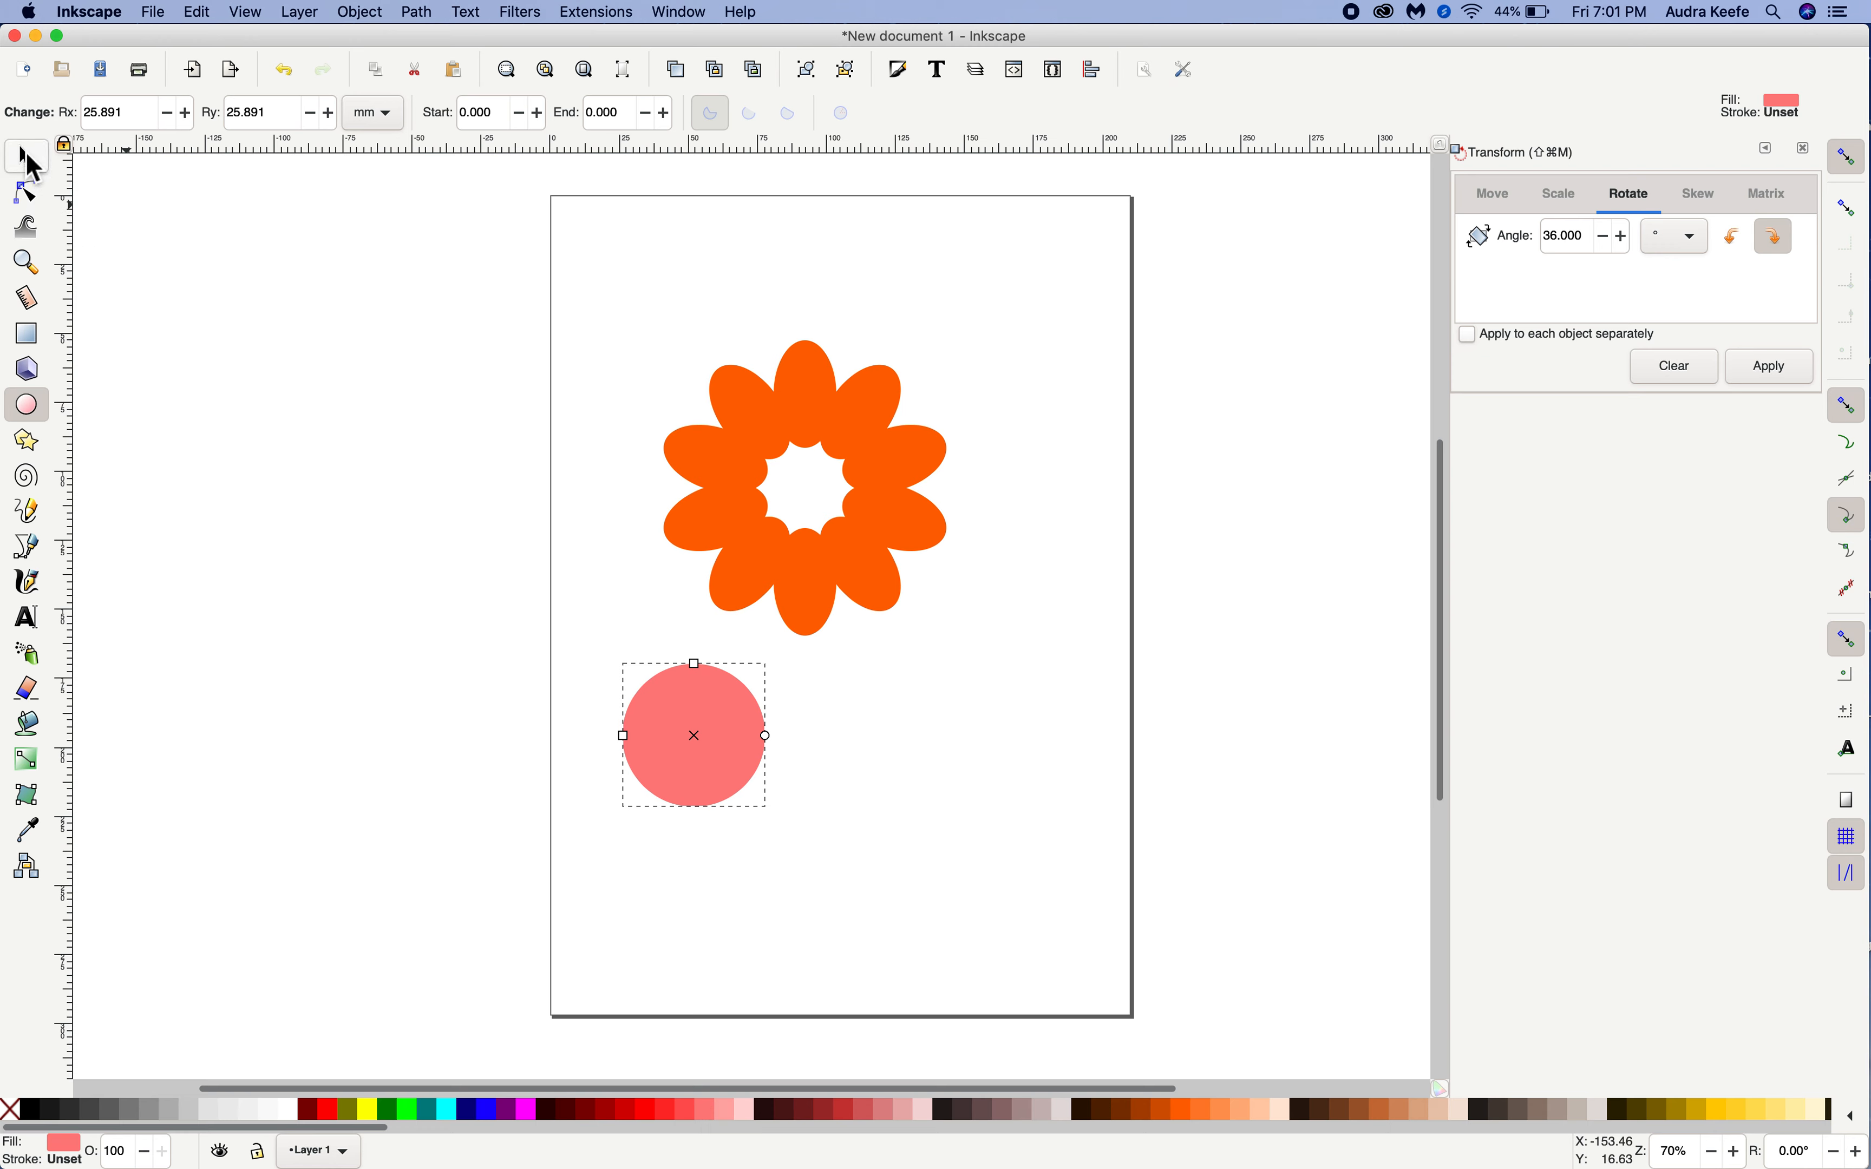
# Try placing the pink circle over the flower's center by eye, and move it back below the petals
pyautogui.click(29, 159)
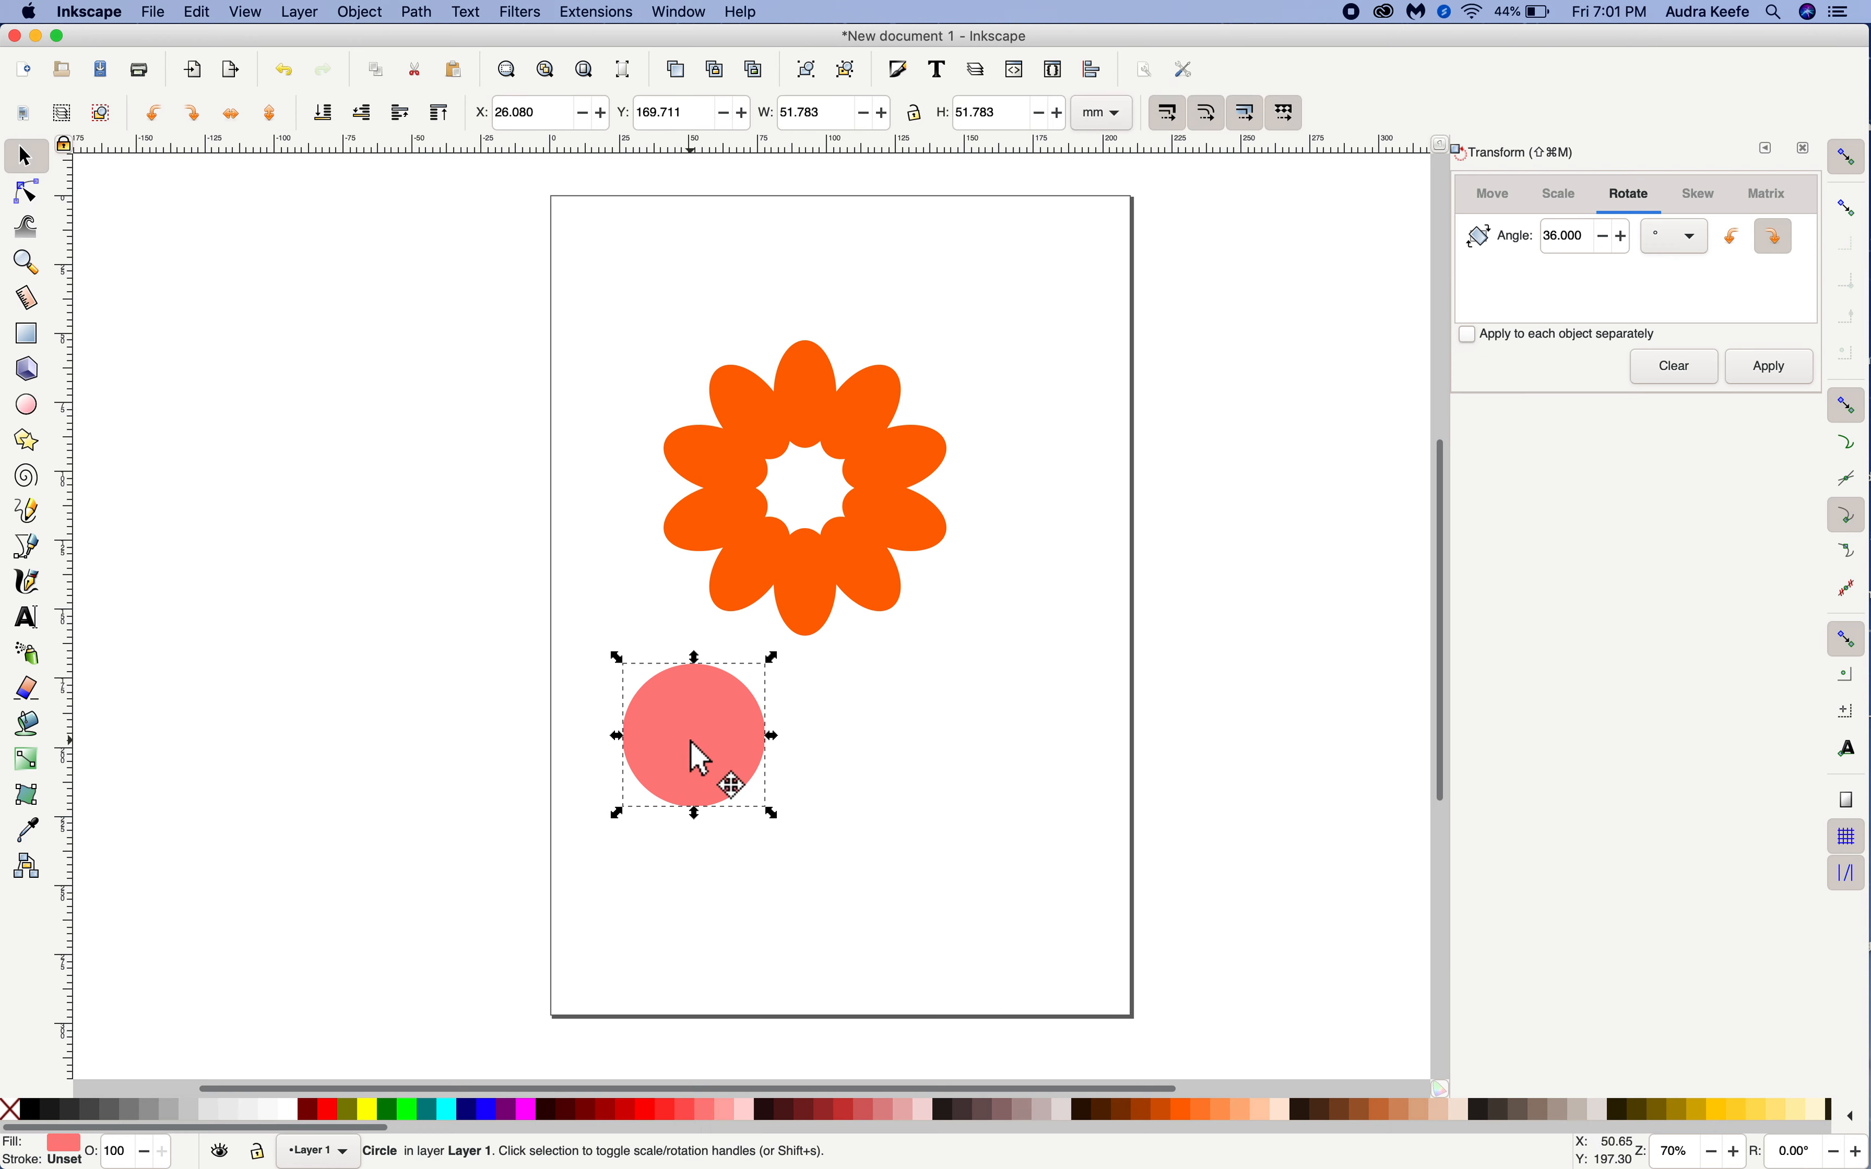
pyautogui.moveTo(722, 756); pyautogui.dragTo(806, 493)
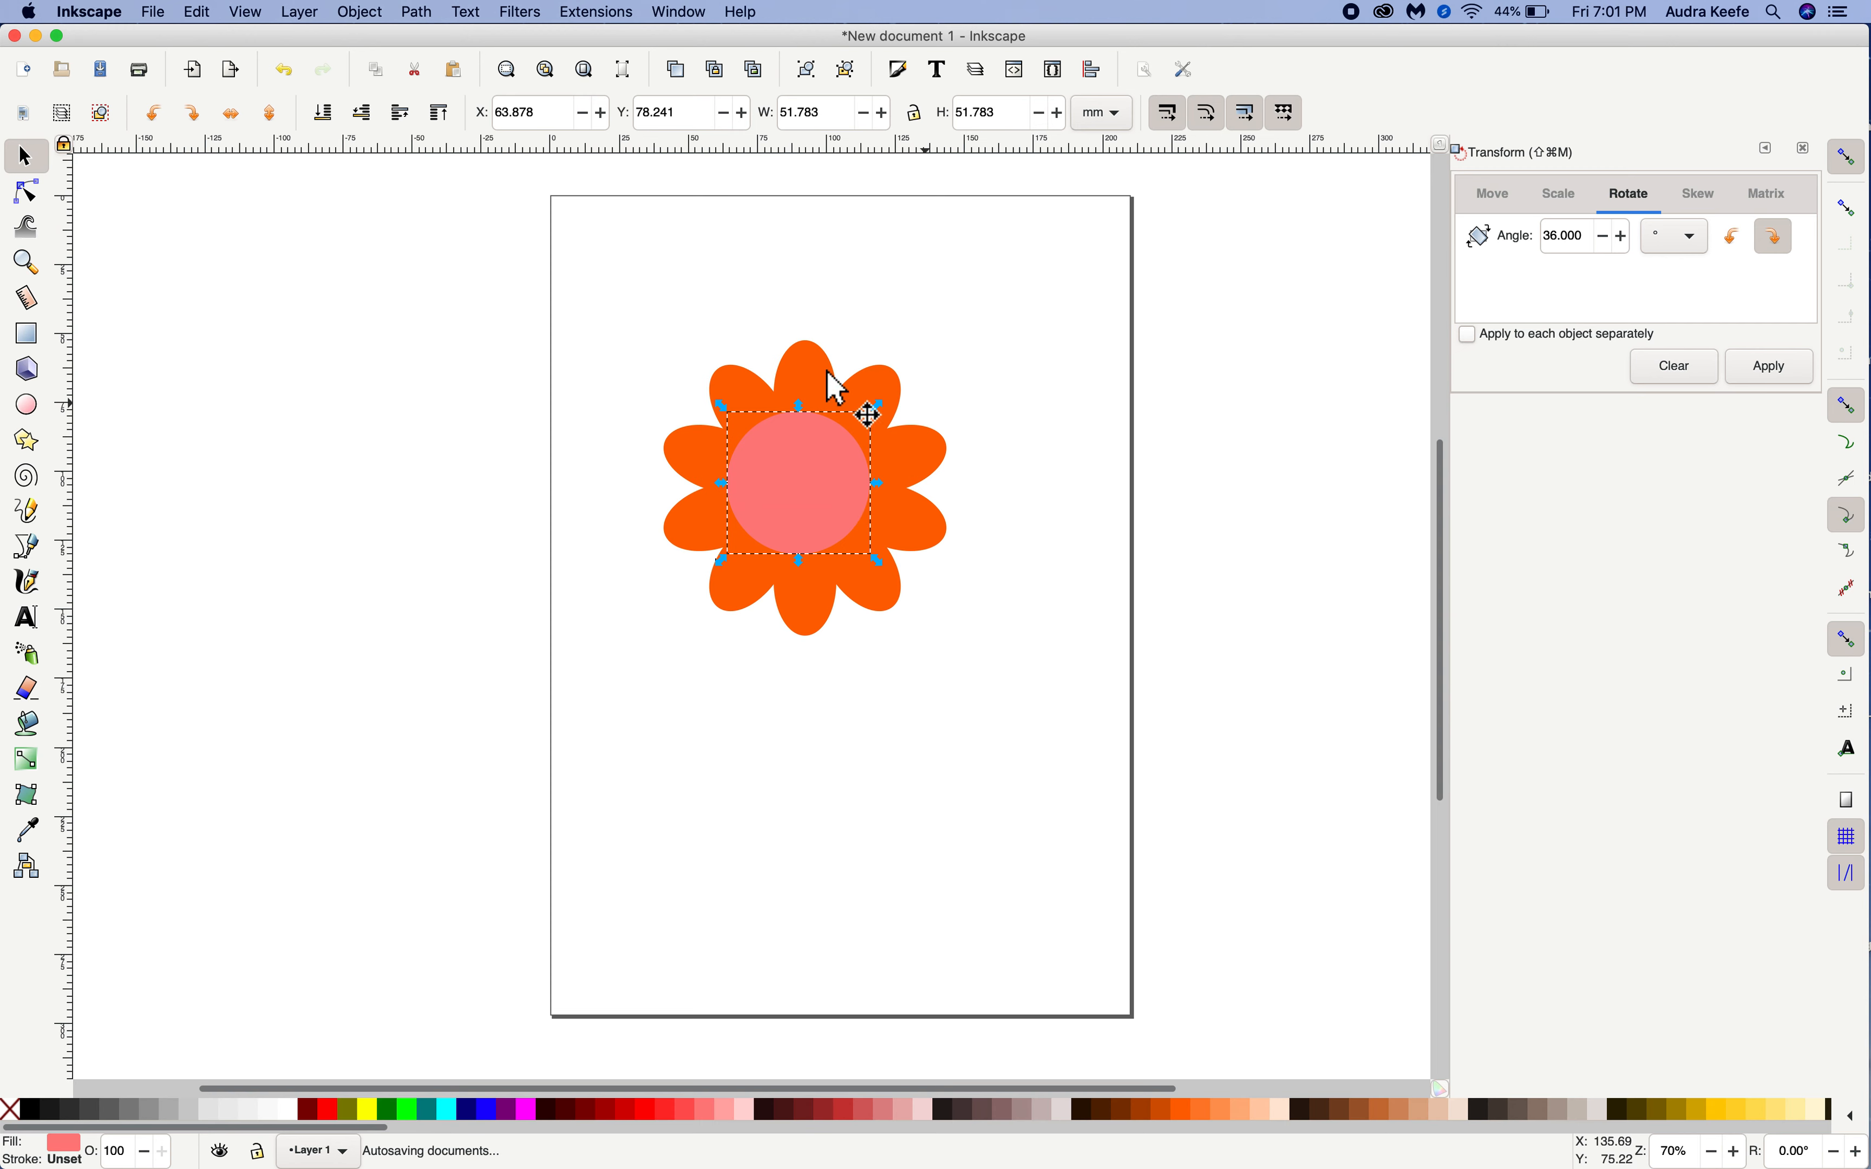
pyautogui.moveTo(816, 454); pyautogui.dragTo(827, 776)
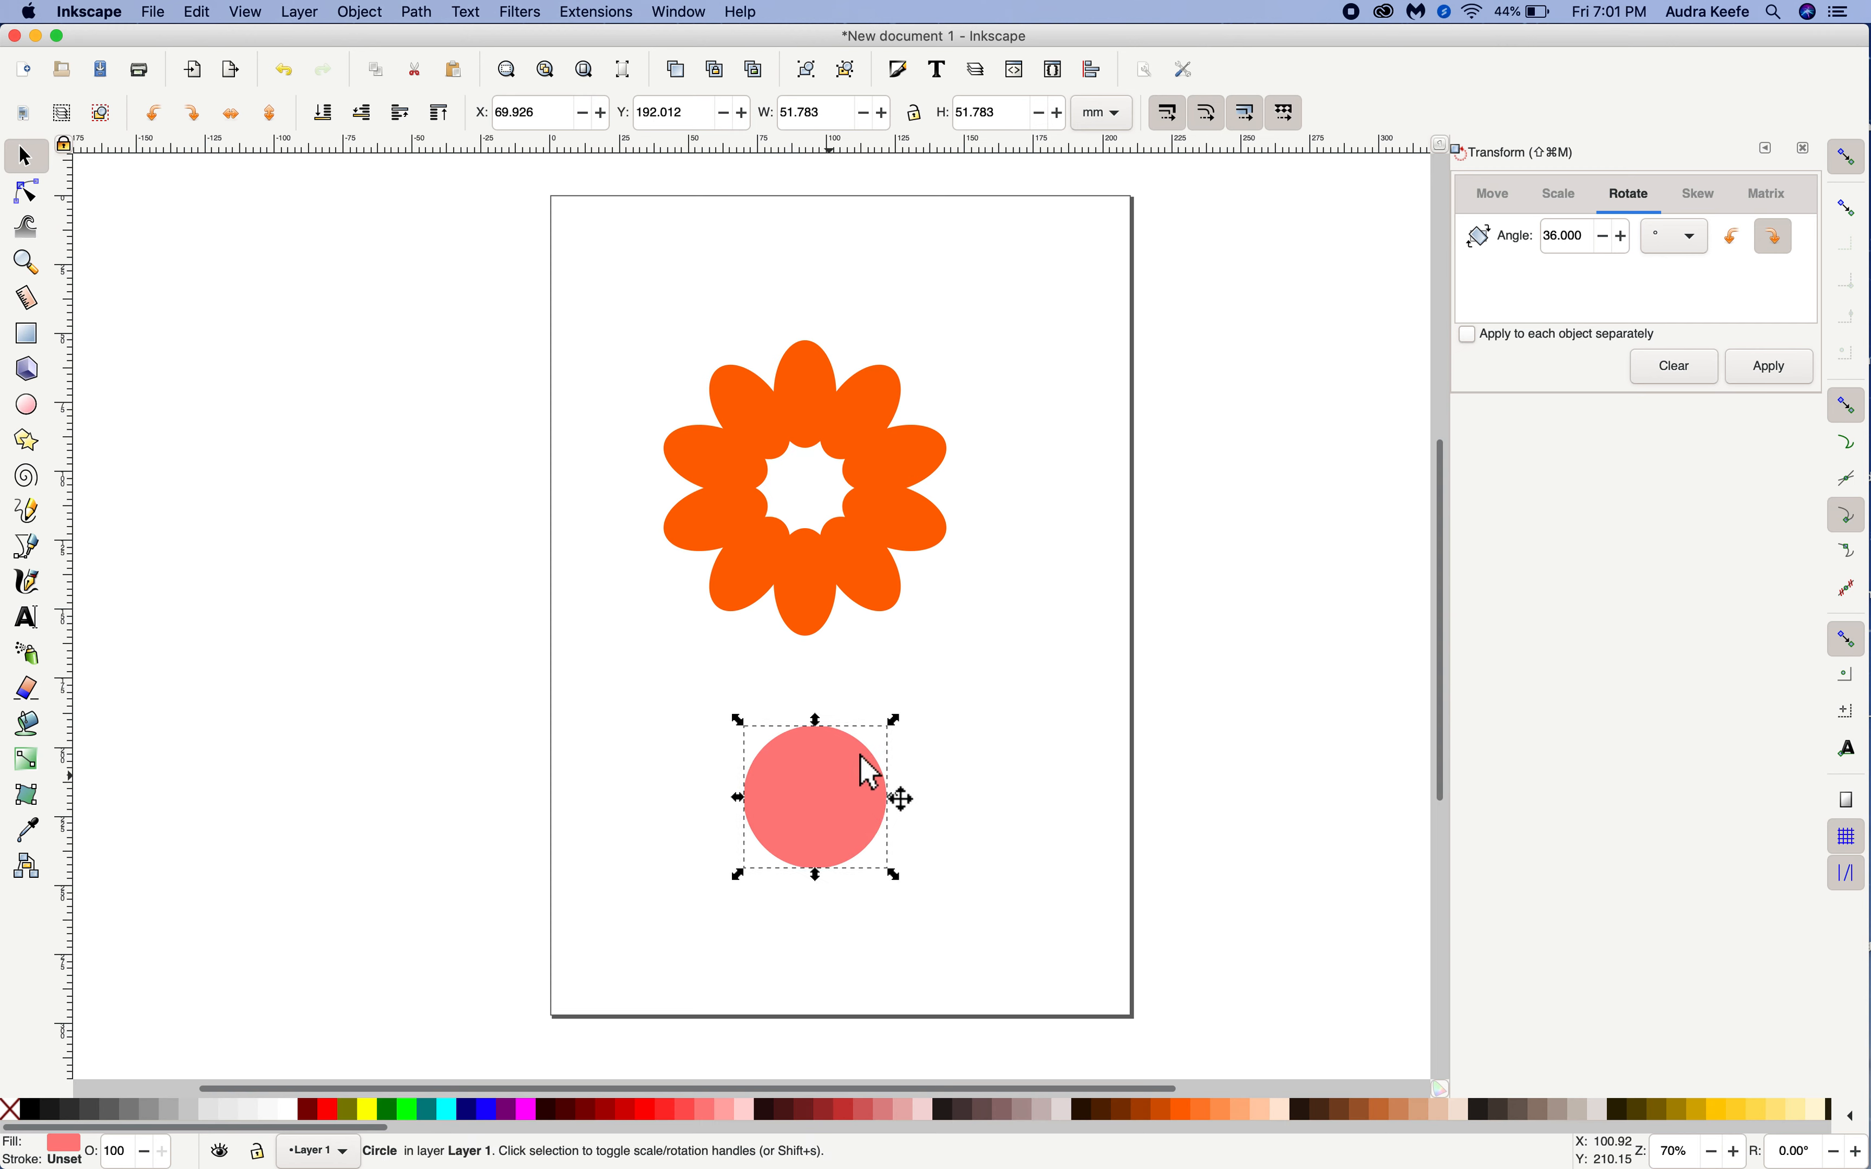
# Group all ten orange petals into one object and move the group slightly down toward the middle of the page
pyautogui.click(932, 713)
pyautogui.moveTo(607, 276); pyautogui.dragTo(777, 441)
pyautogui.moveTo(667, 326); pyautogui.dragTo(978, 651)
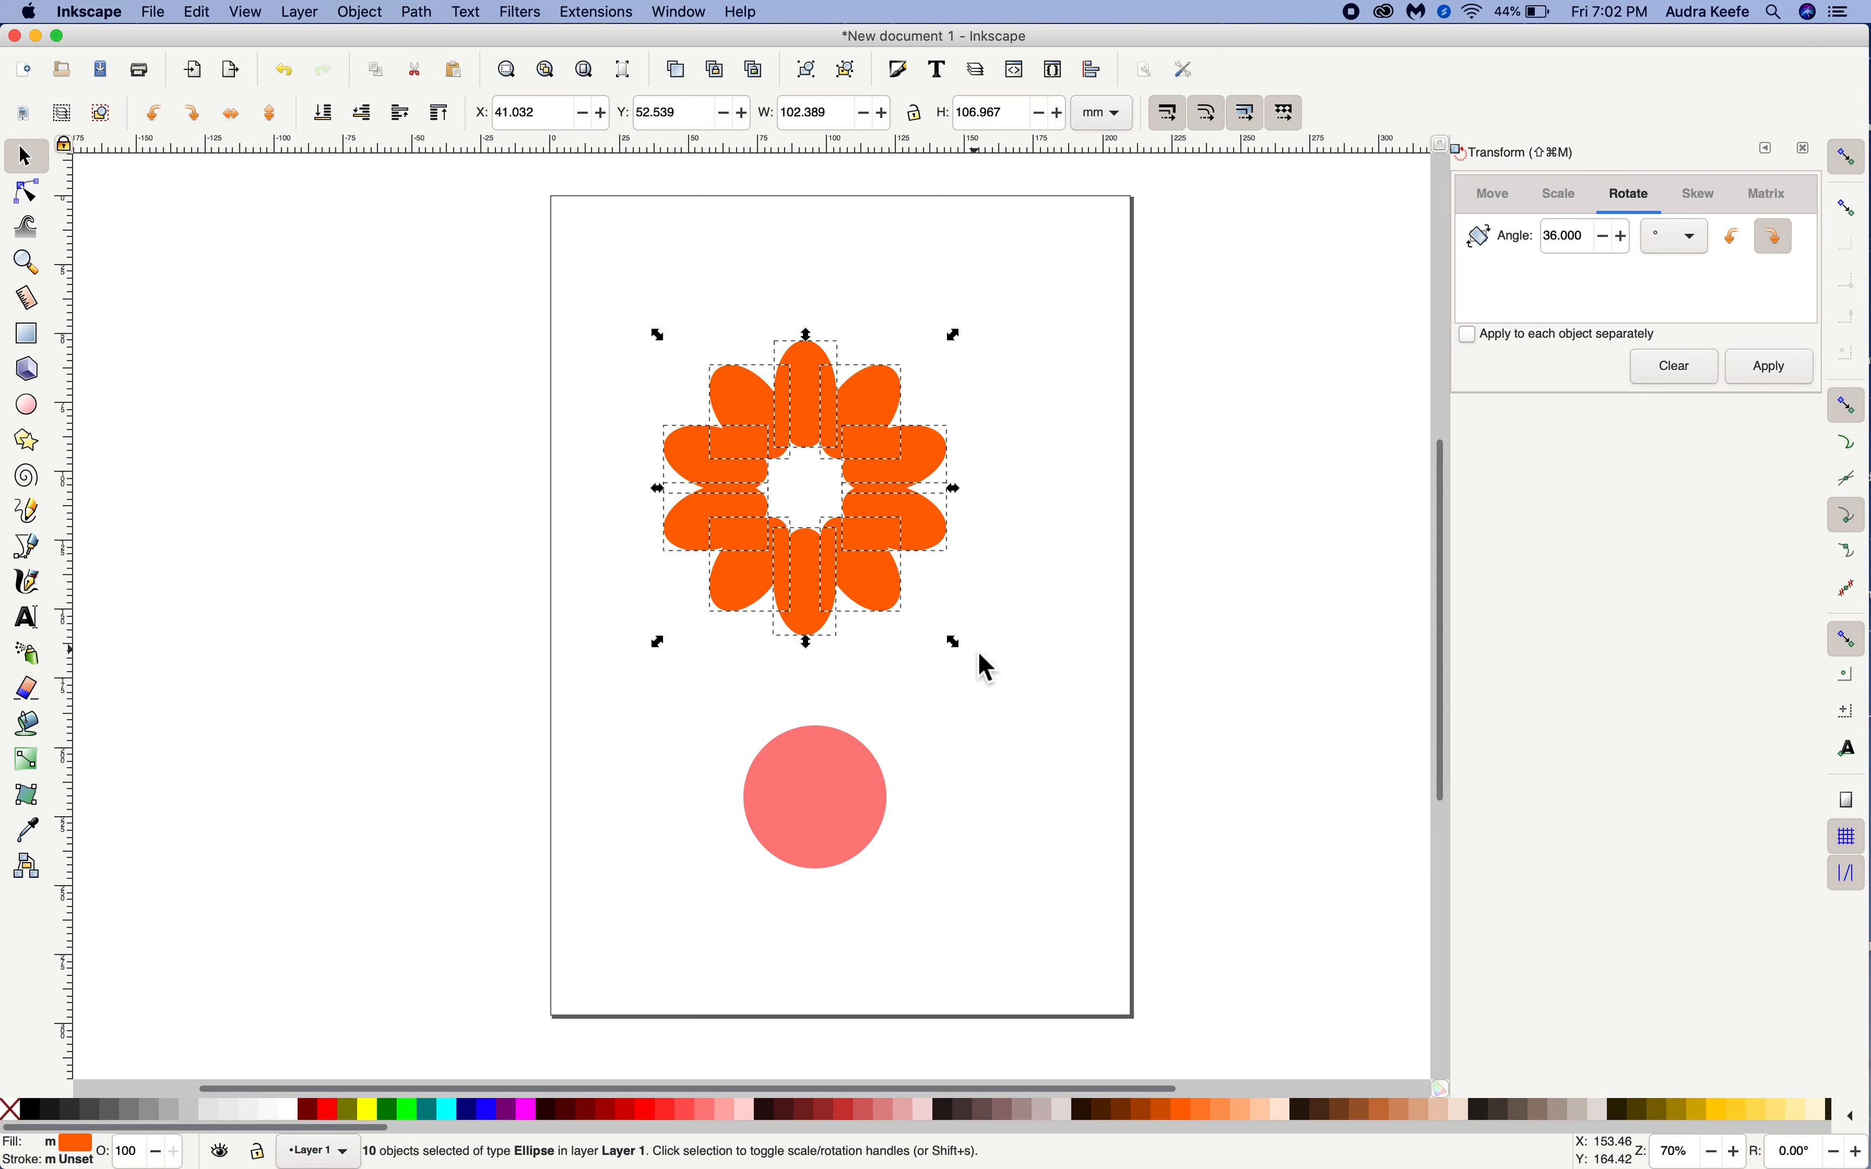
pyautogui.click(374, 14)
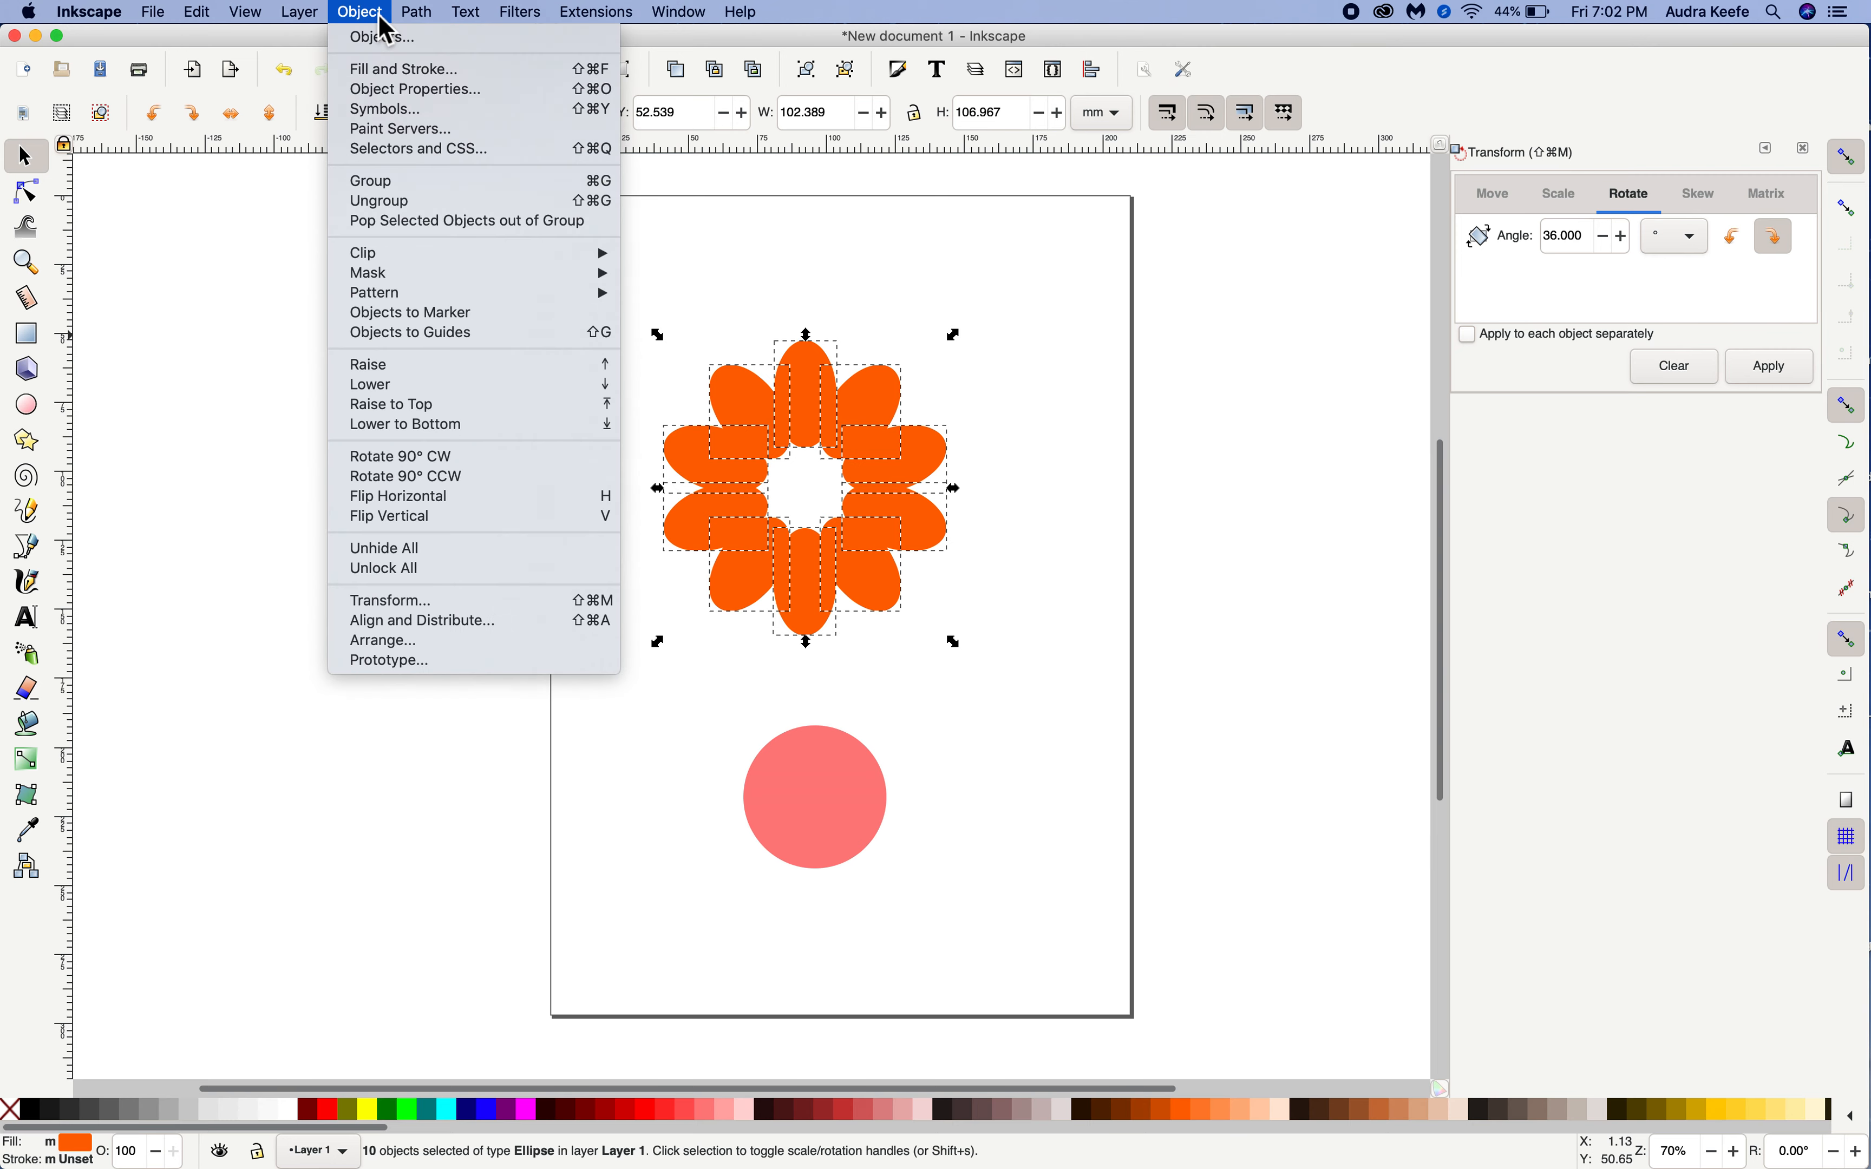
pyautogui.click(398, 186)
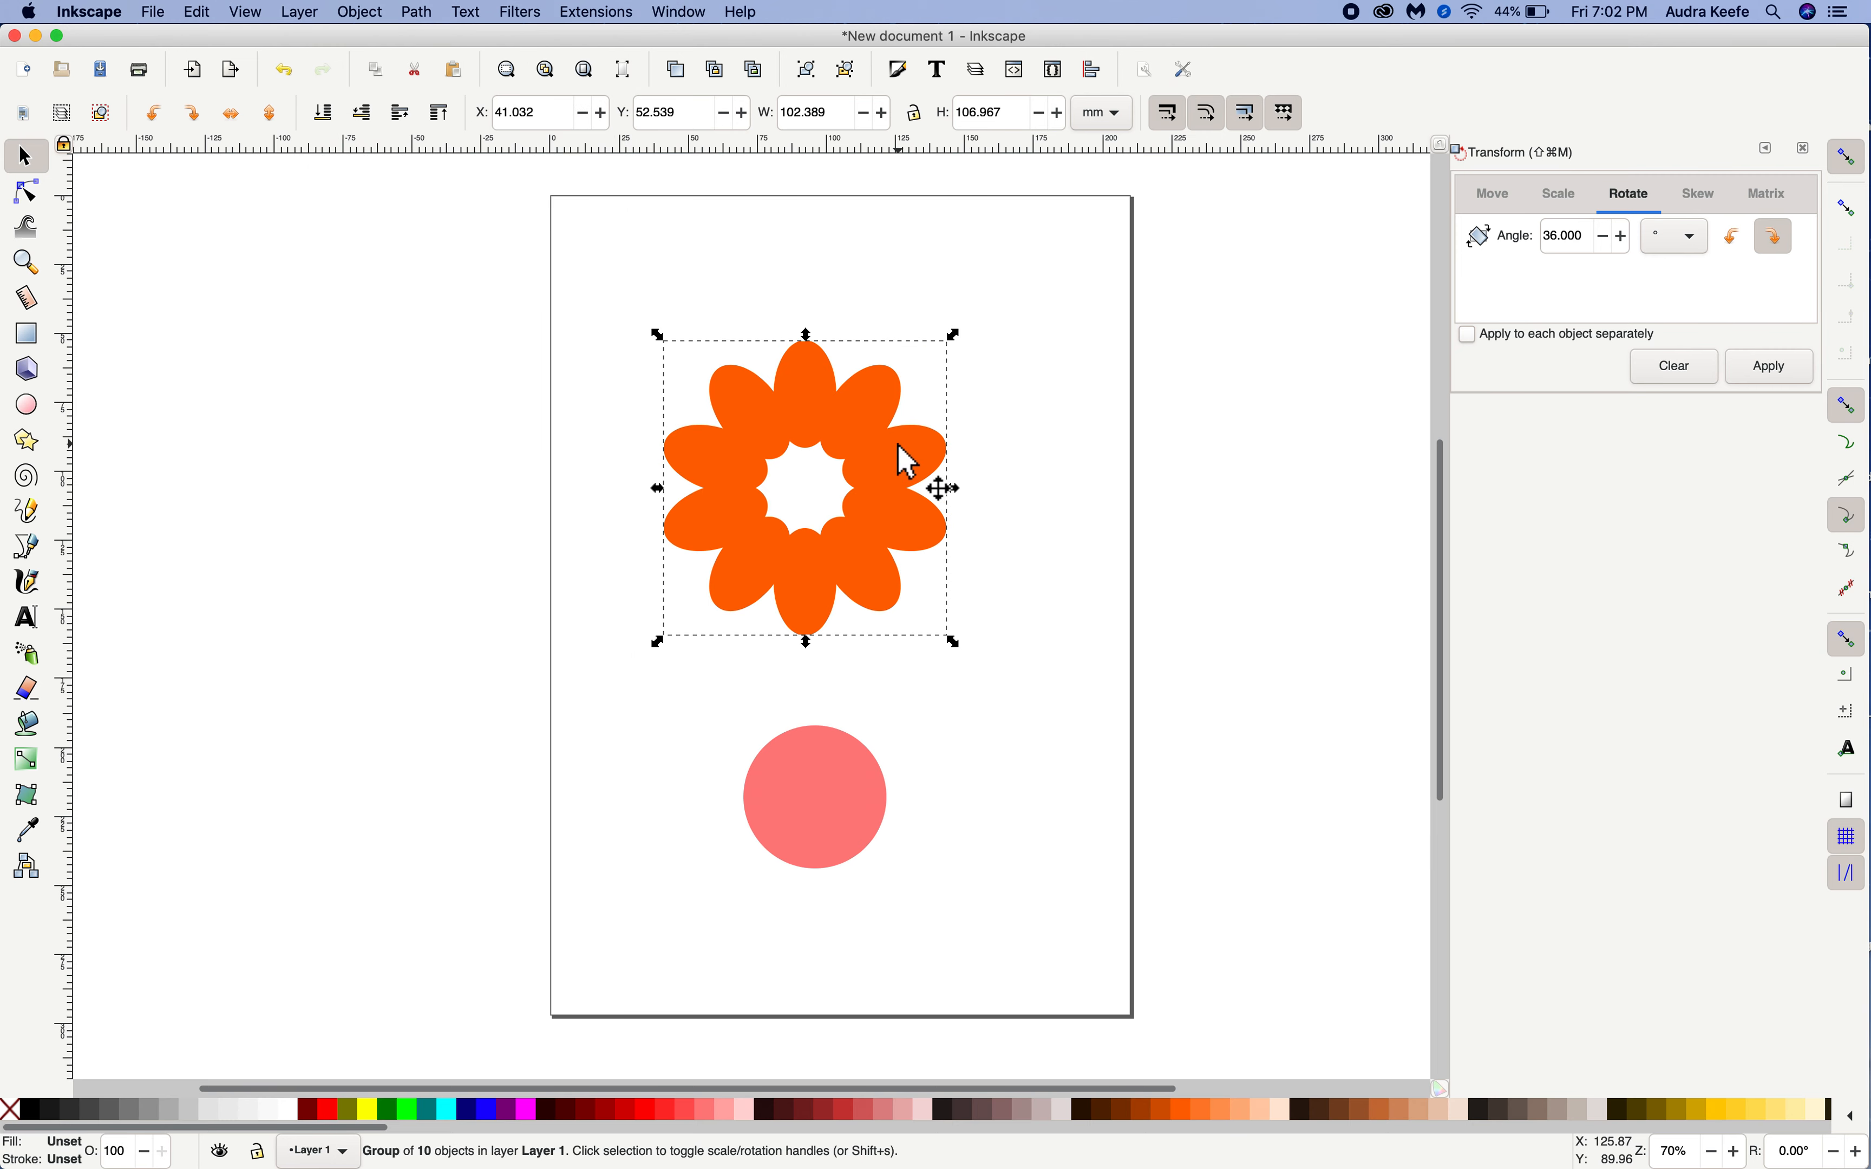
pyautogui.moveTo(926, 484); pyautogui.dragTo(864, 447)
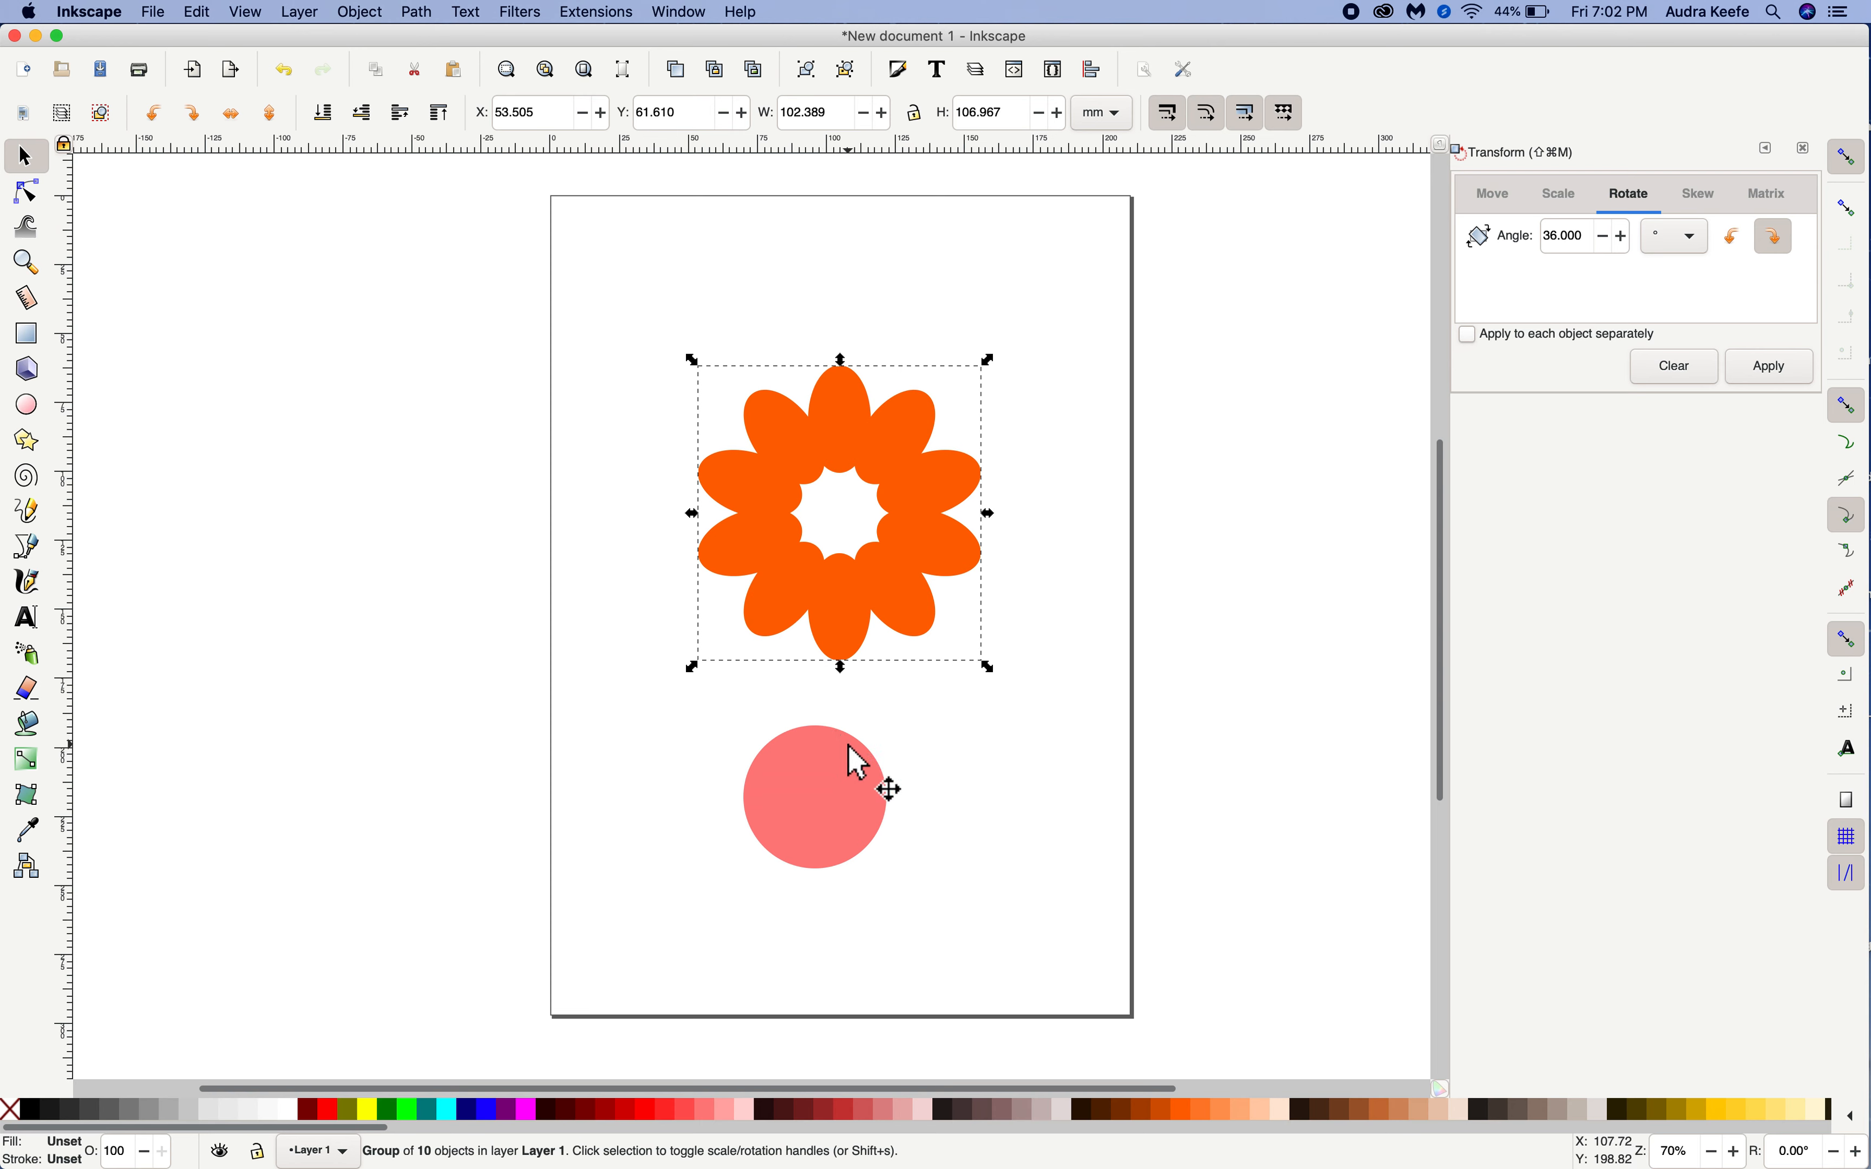
# Align the petal group and the pink circle relative to the page, centering both on the vertical and horizontal axes, and deselect
pyautogui.press('shift')
pyautogui.keyDown('shift'); pyautogui.click(854, 775); pyautogui.keyUp('shift')
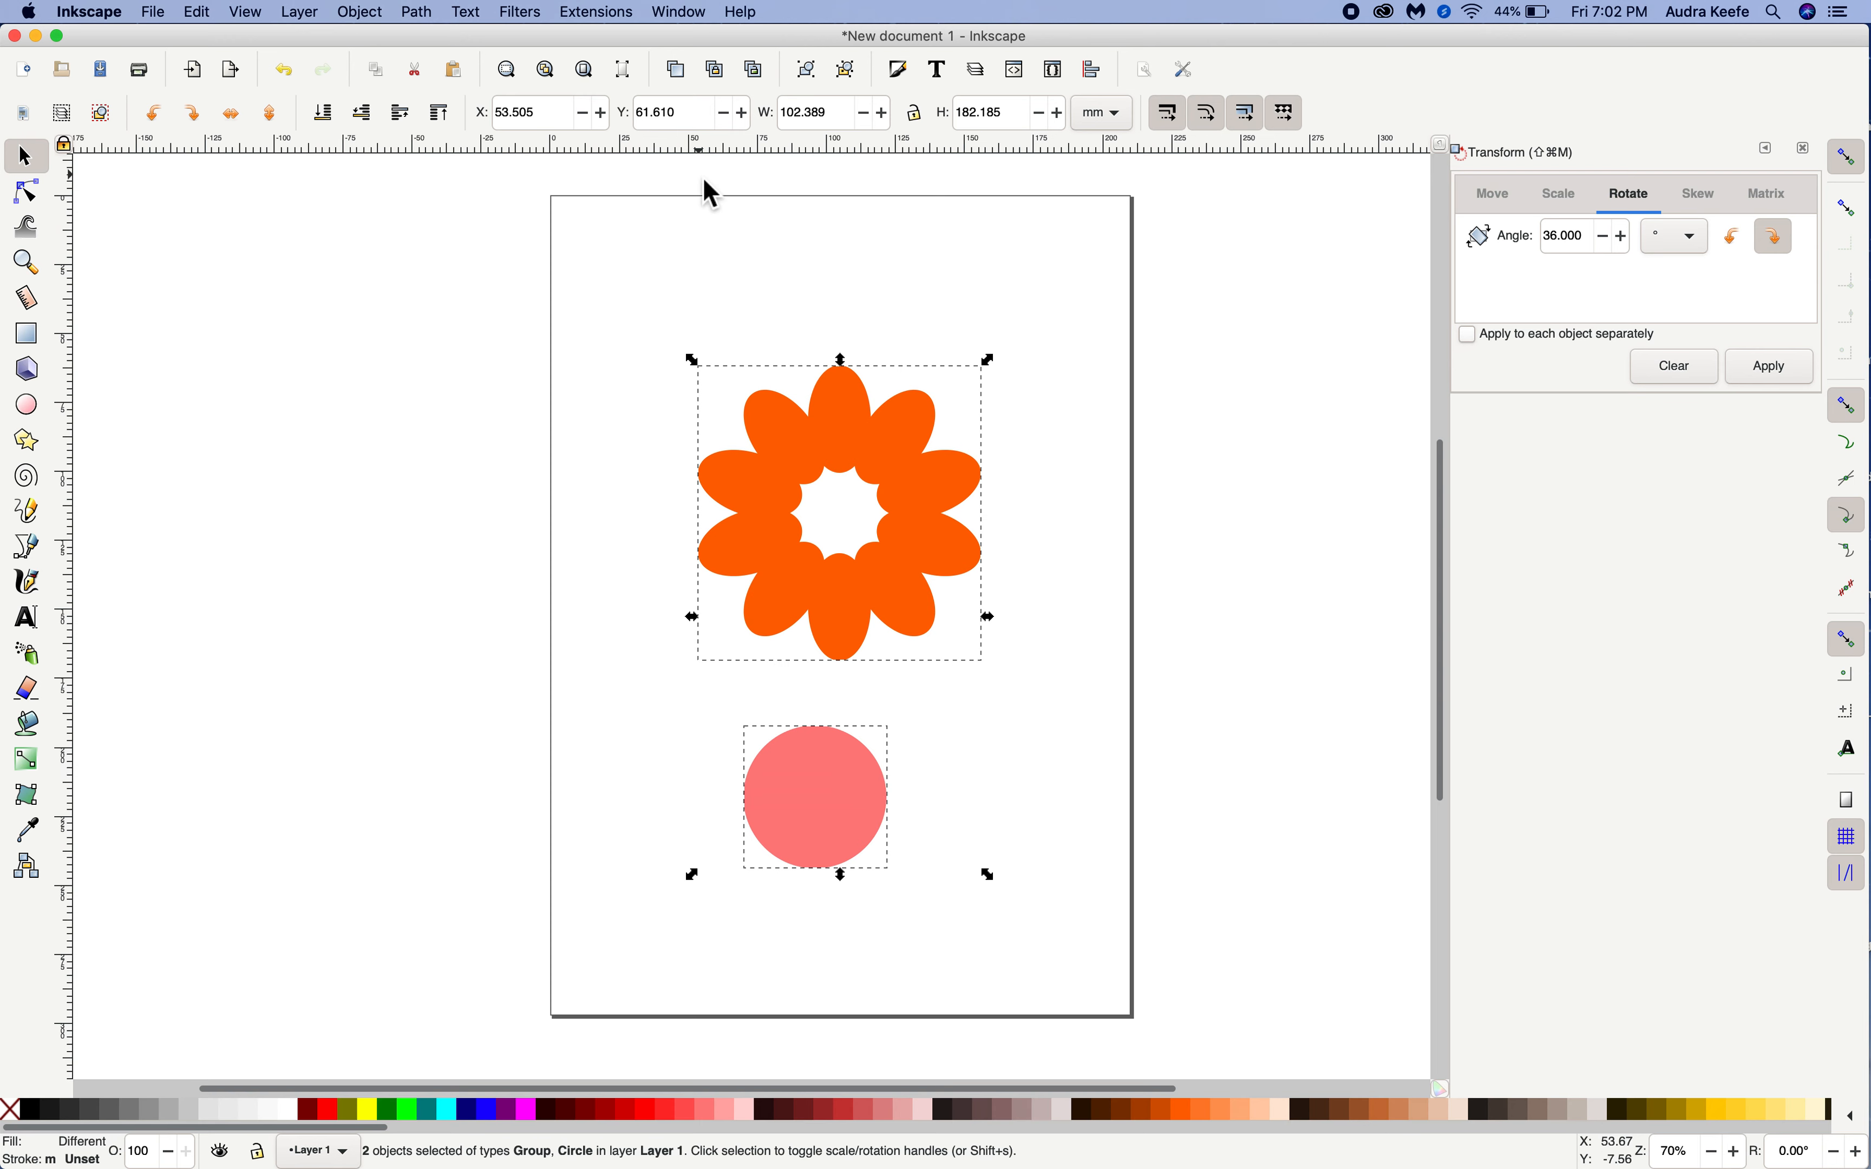
pyautogui.click(377, 14)
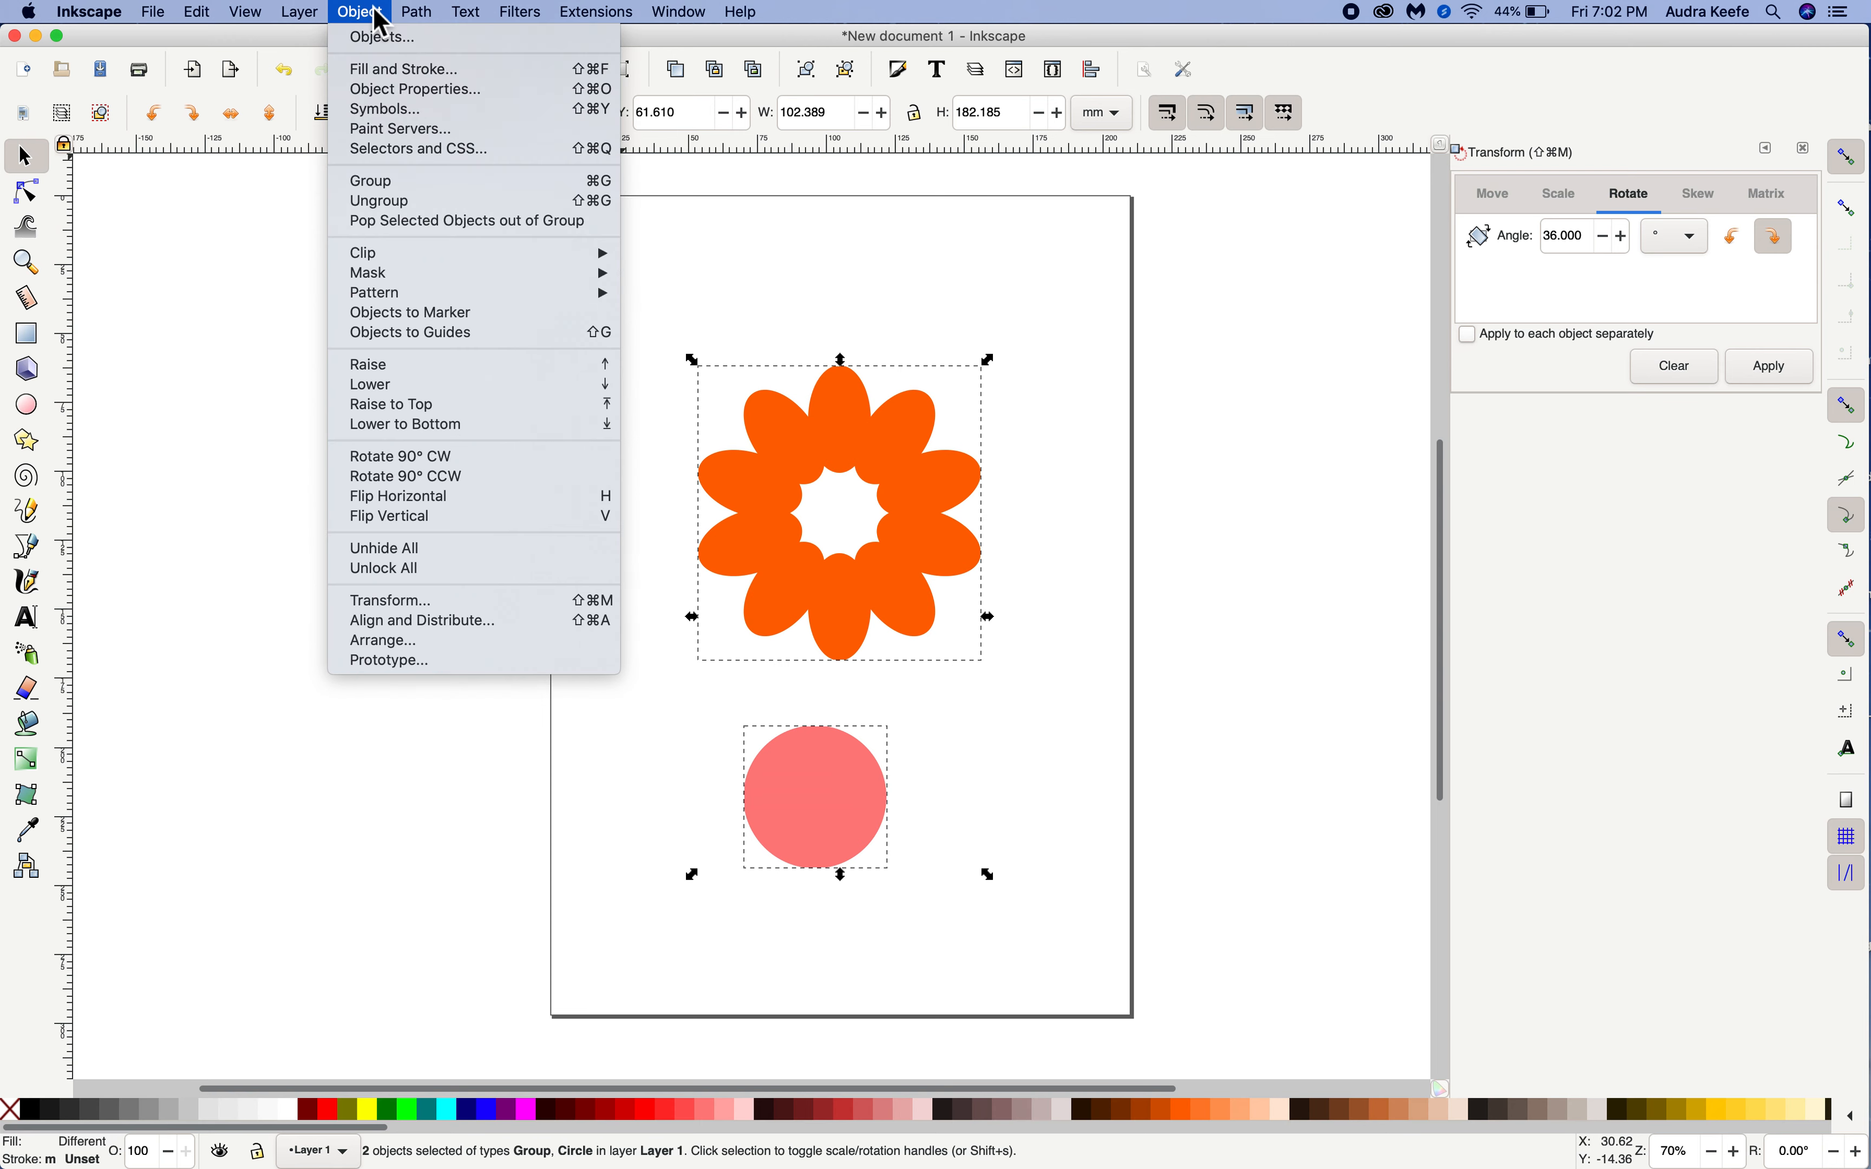
pyautogui.moveTo(458, 279)
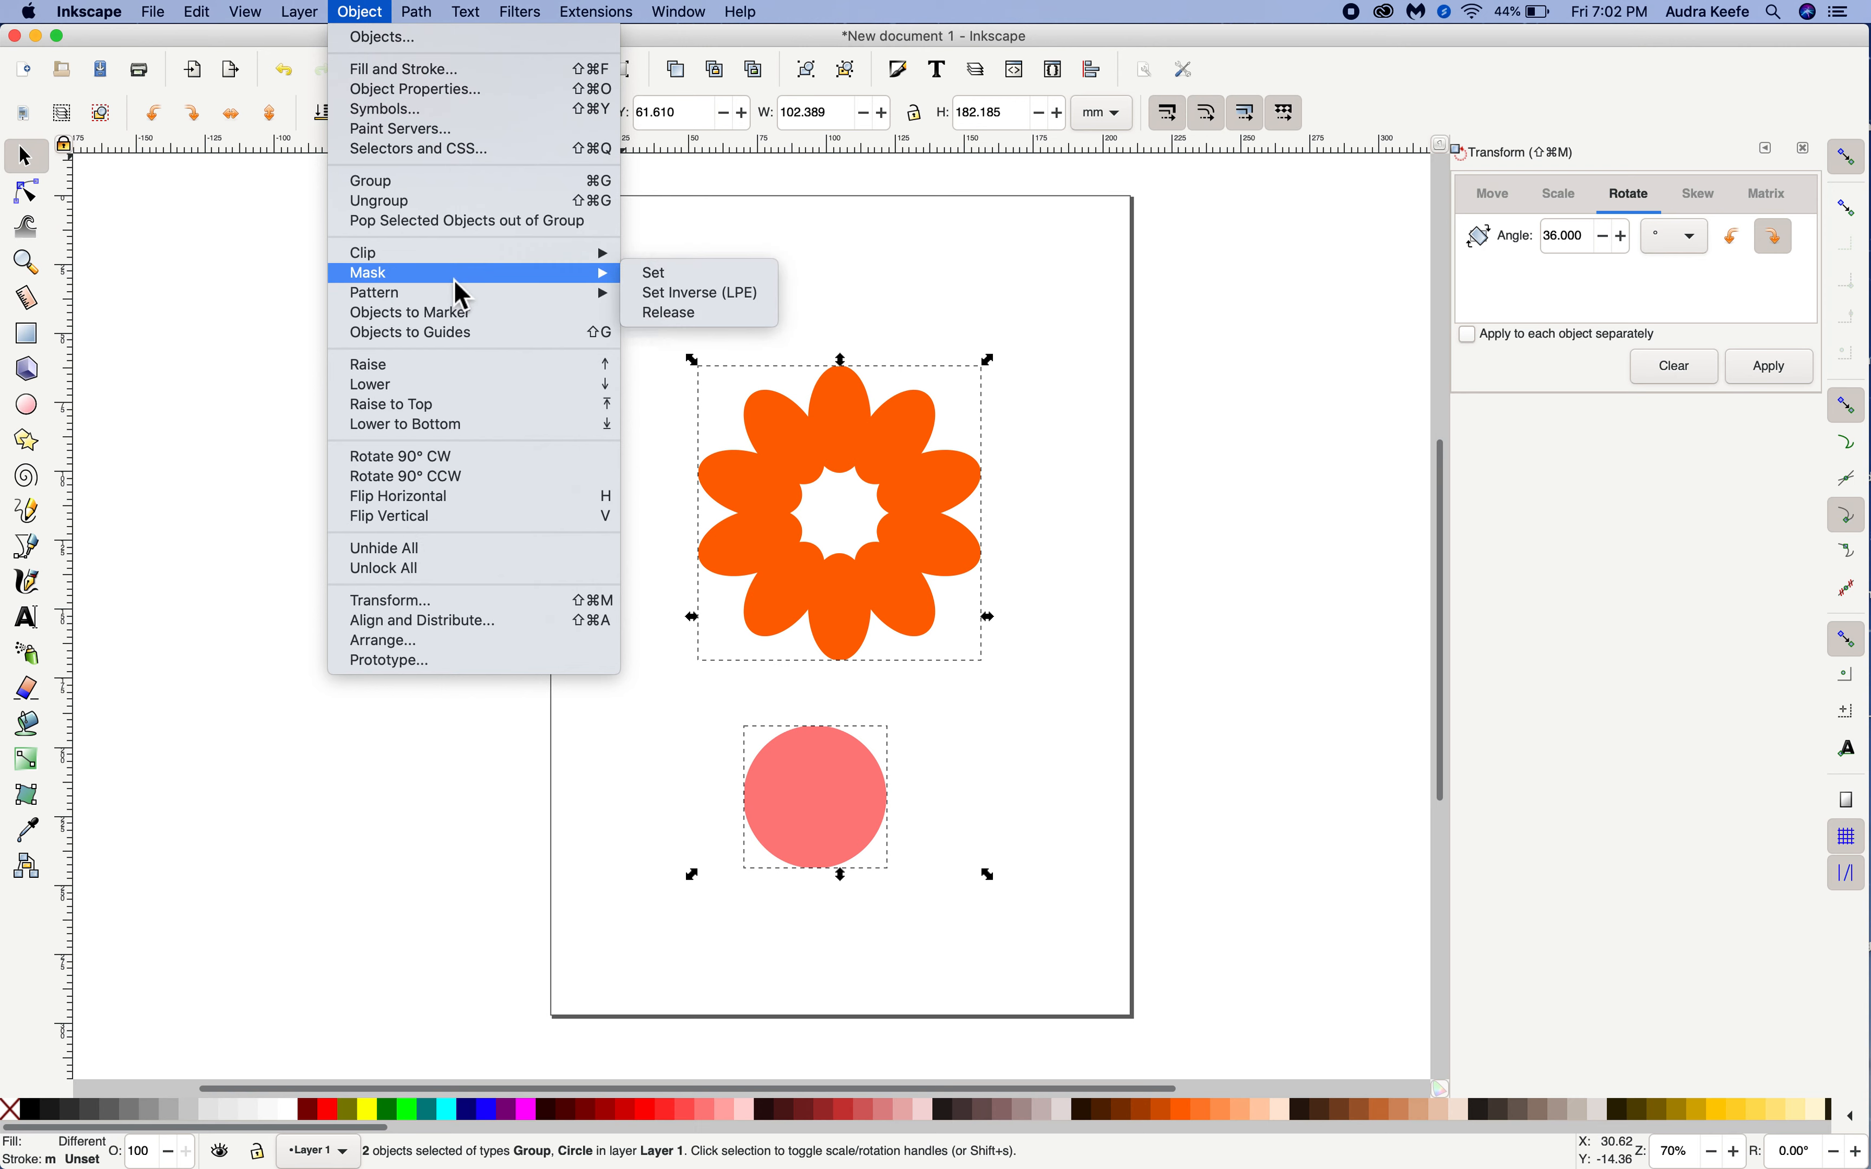
pyautogui.click(430, 623)
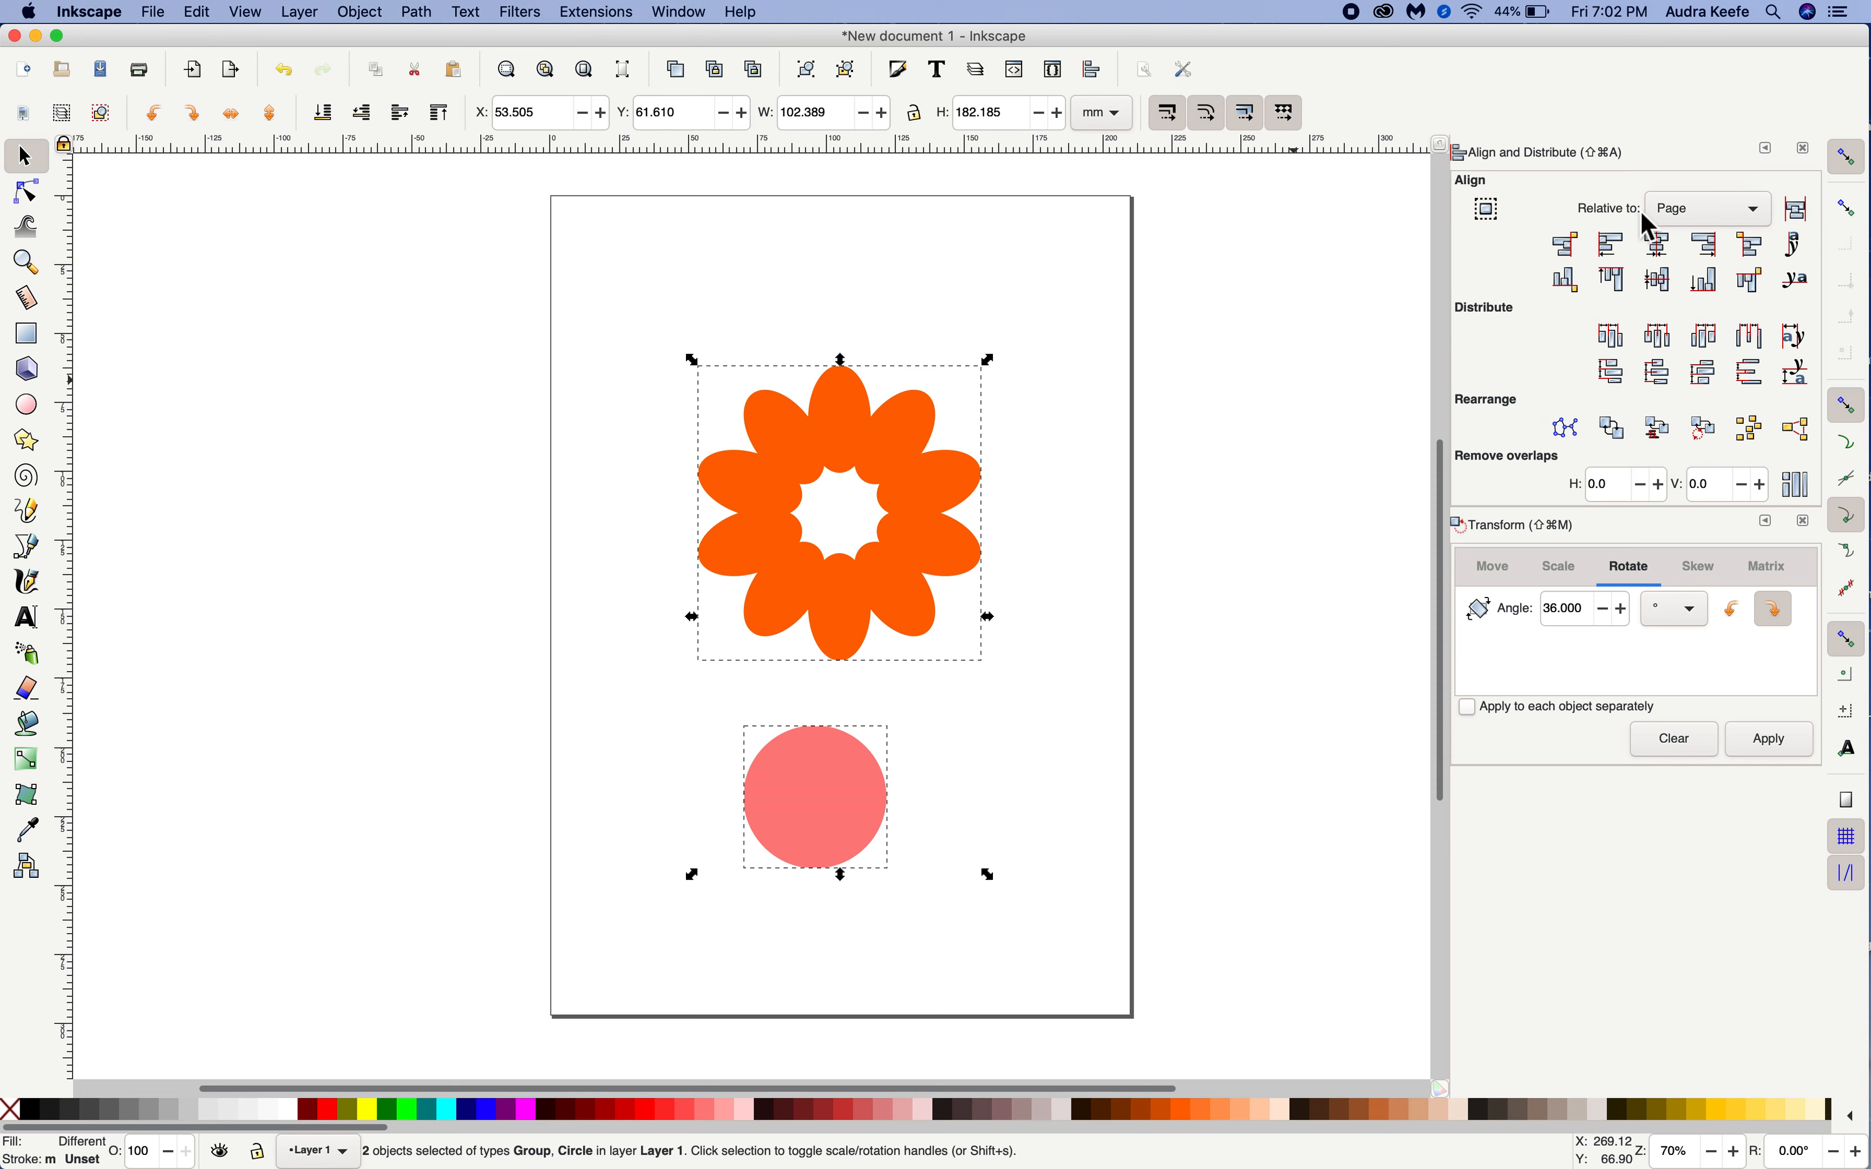
pyautogui.click(1691, 209)
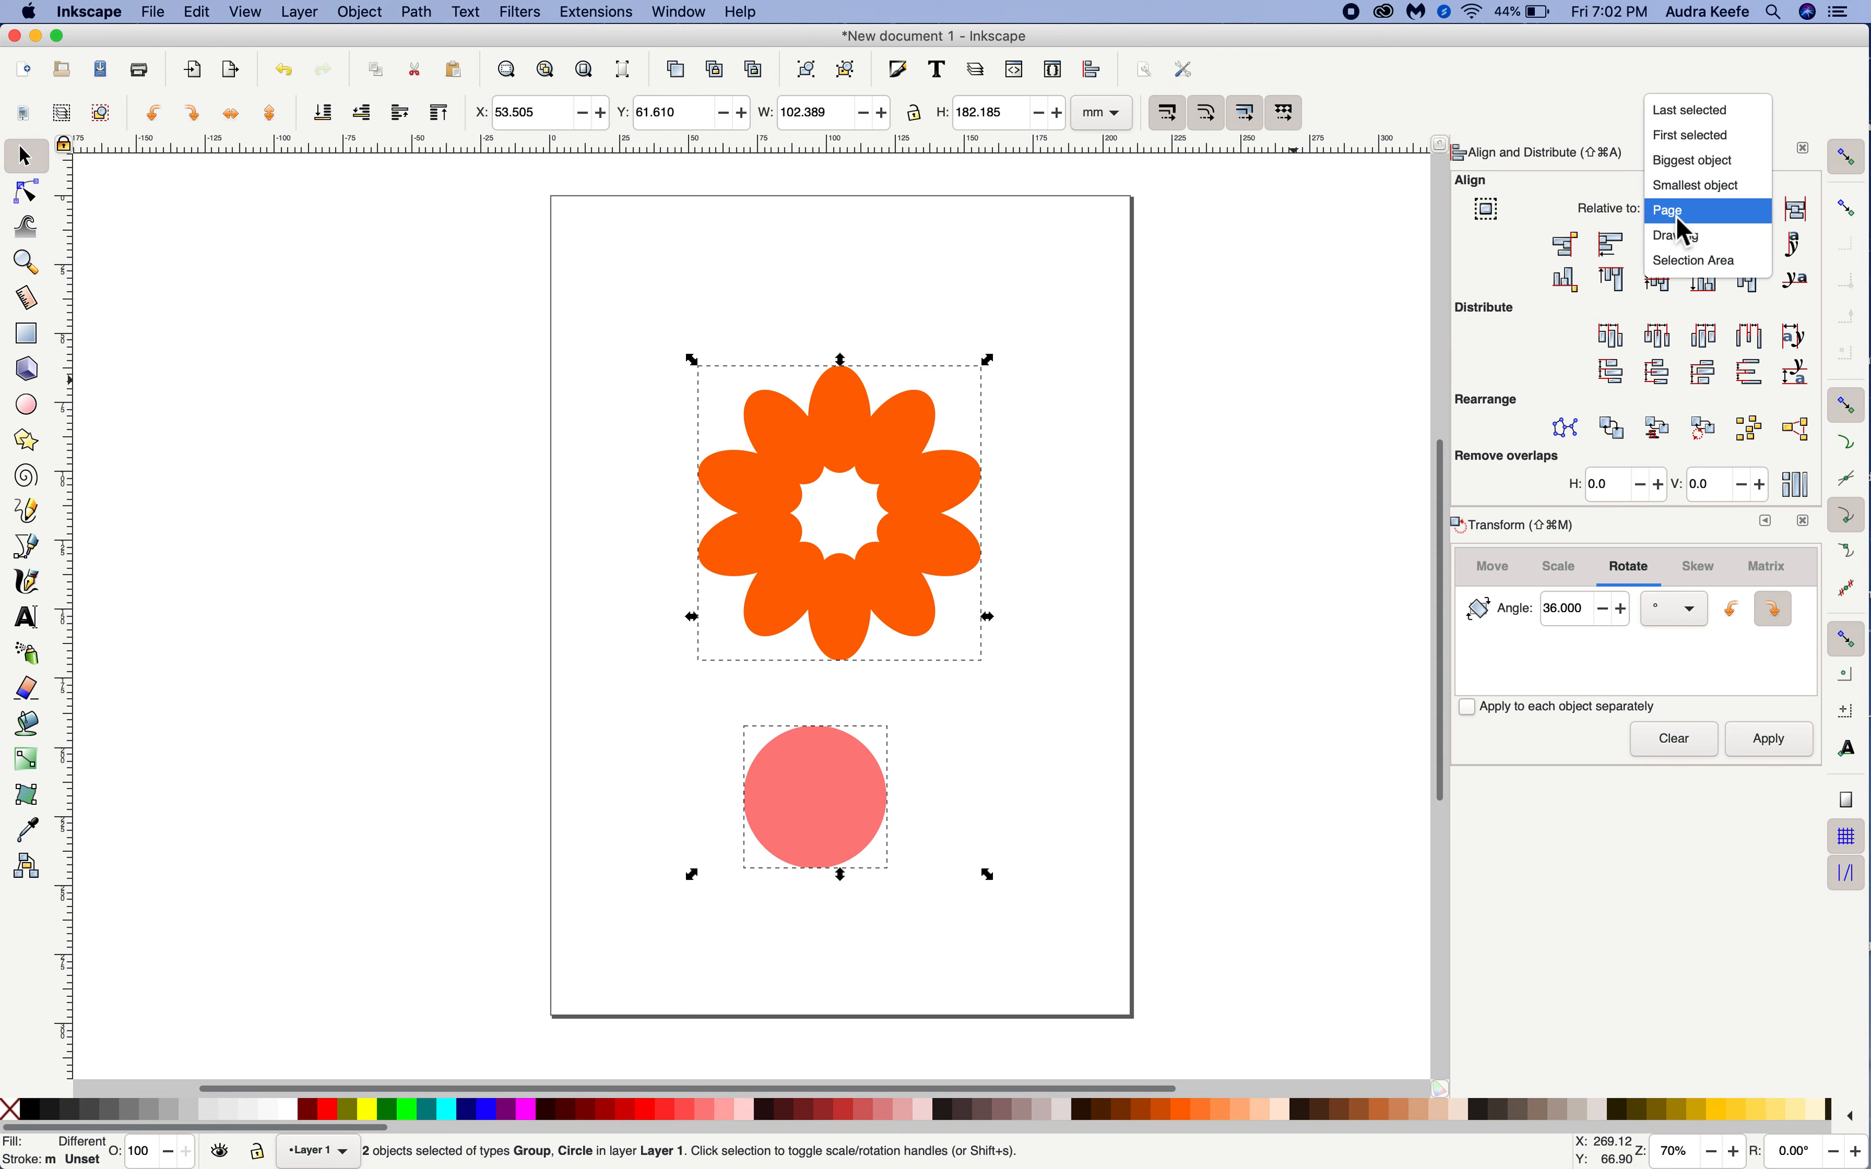
pyautogui.click(1678, 220)
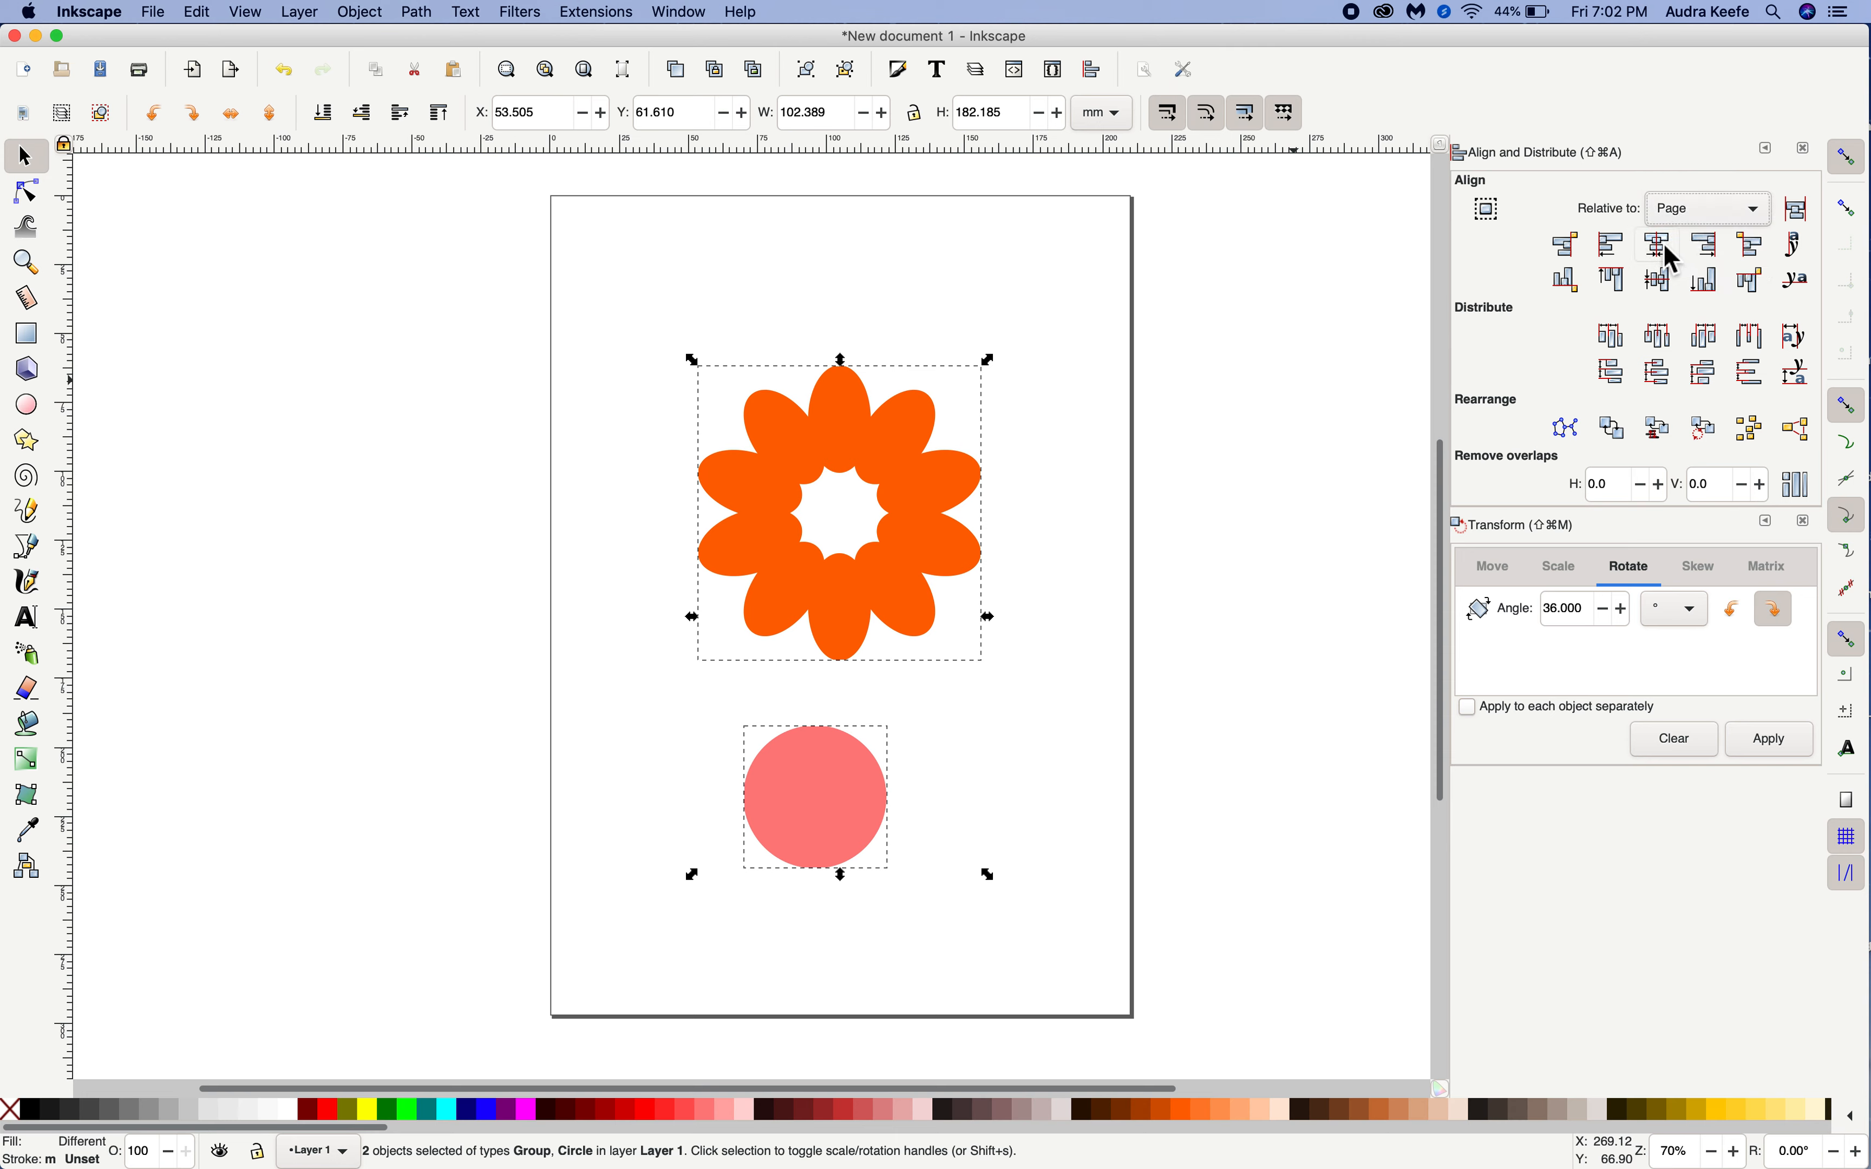
pyautogui.click(1664, 247)
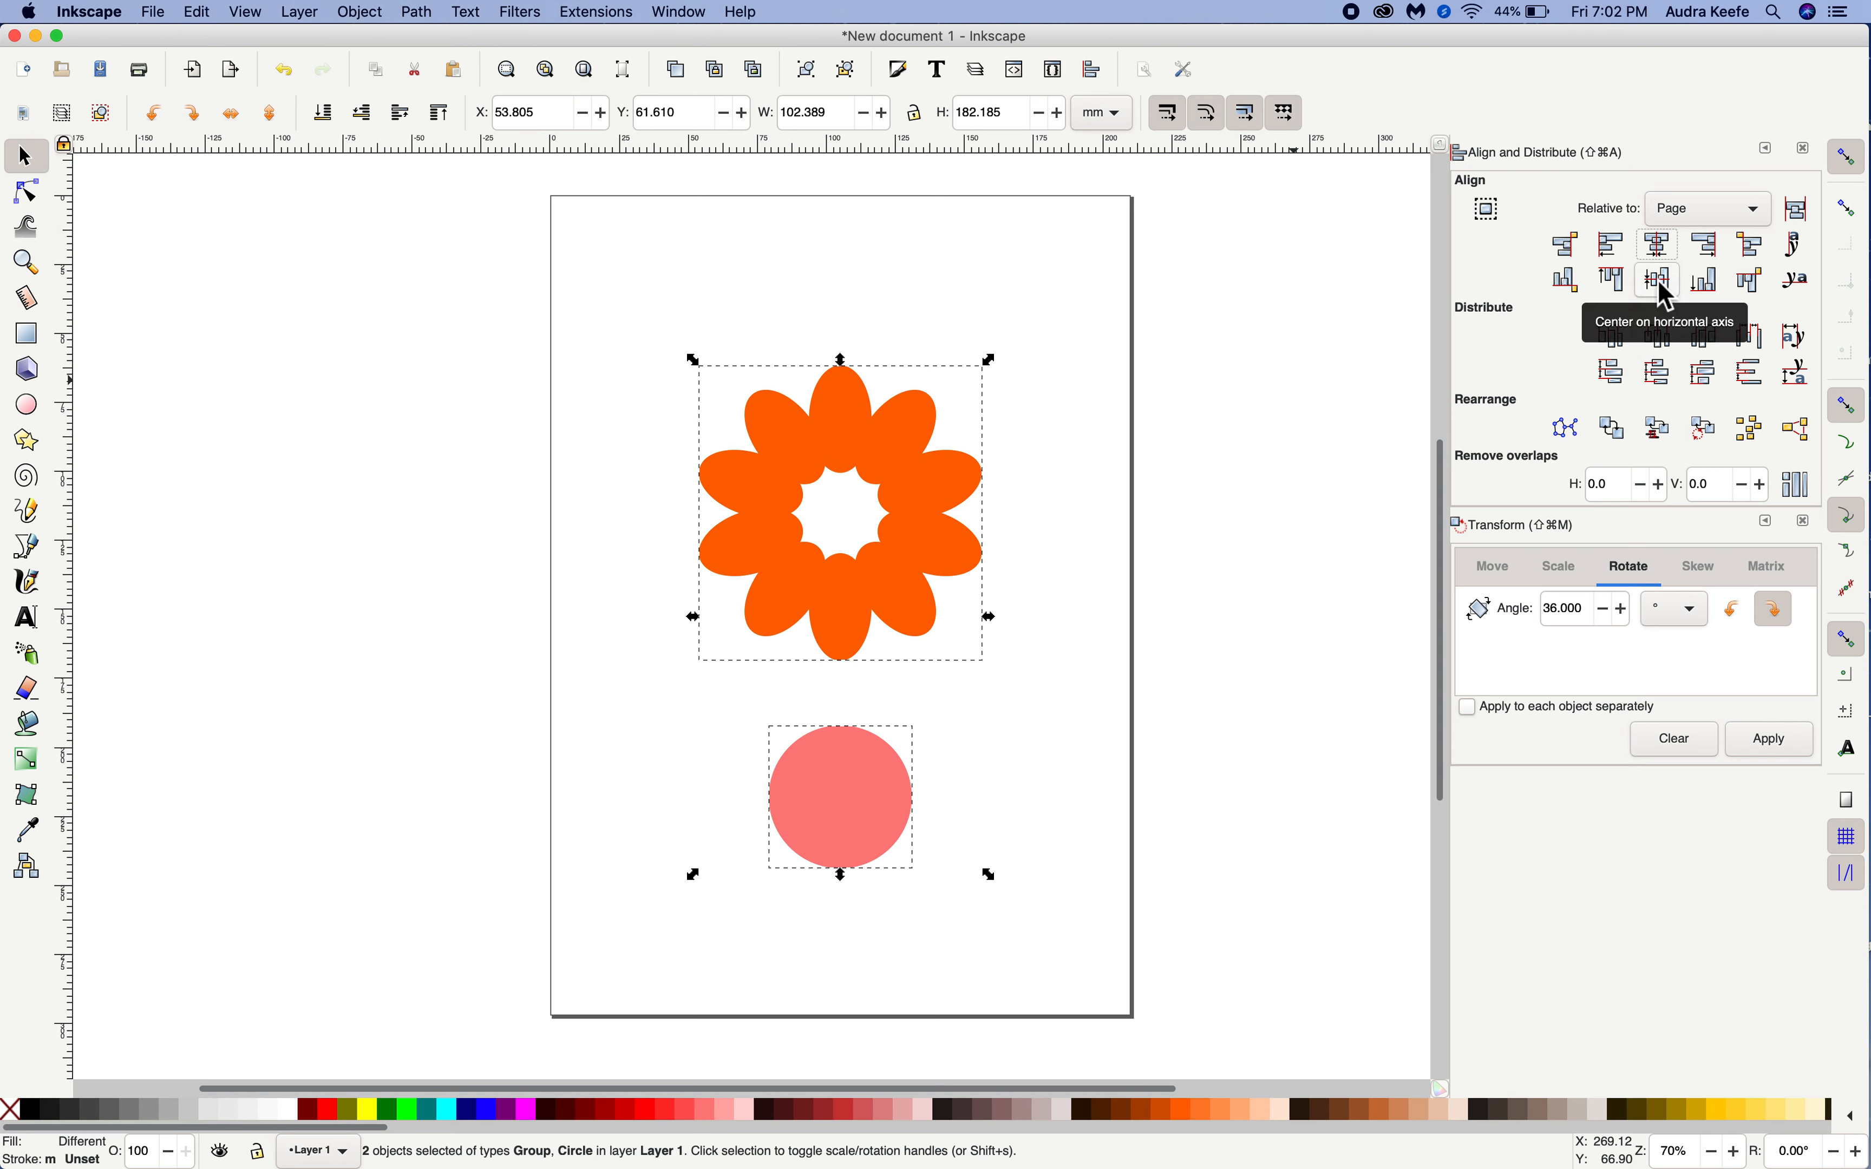
pyautogui.click(1662, 280)
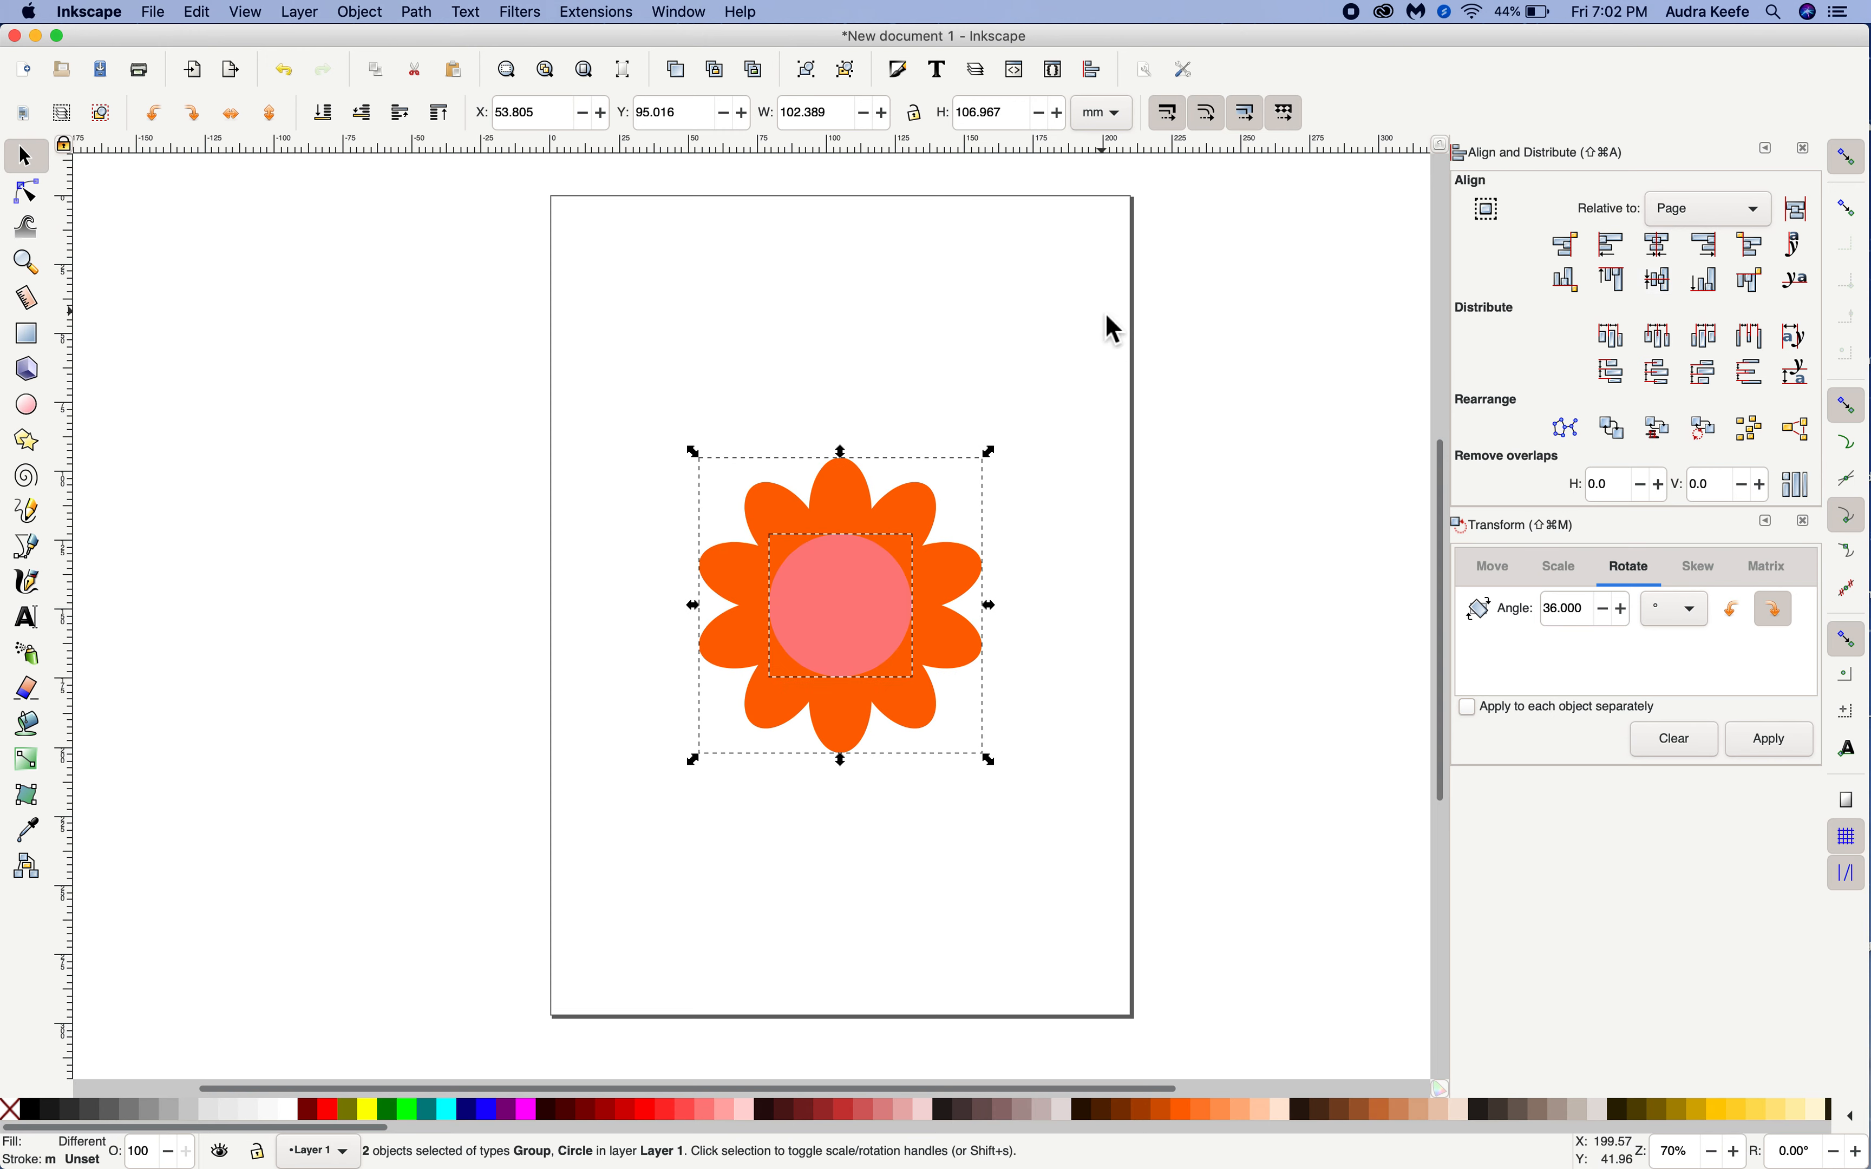
pyautogui.click(1114, 330)
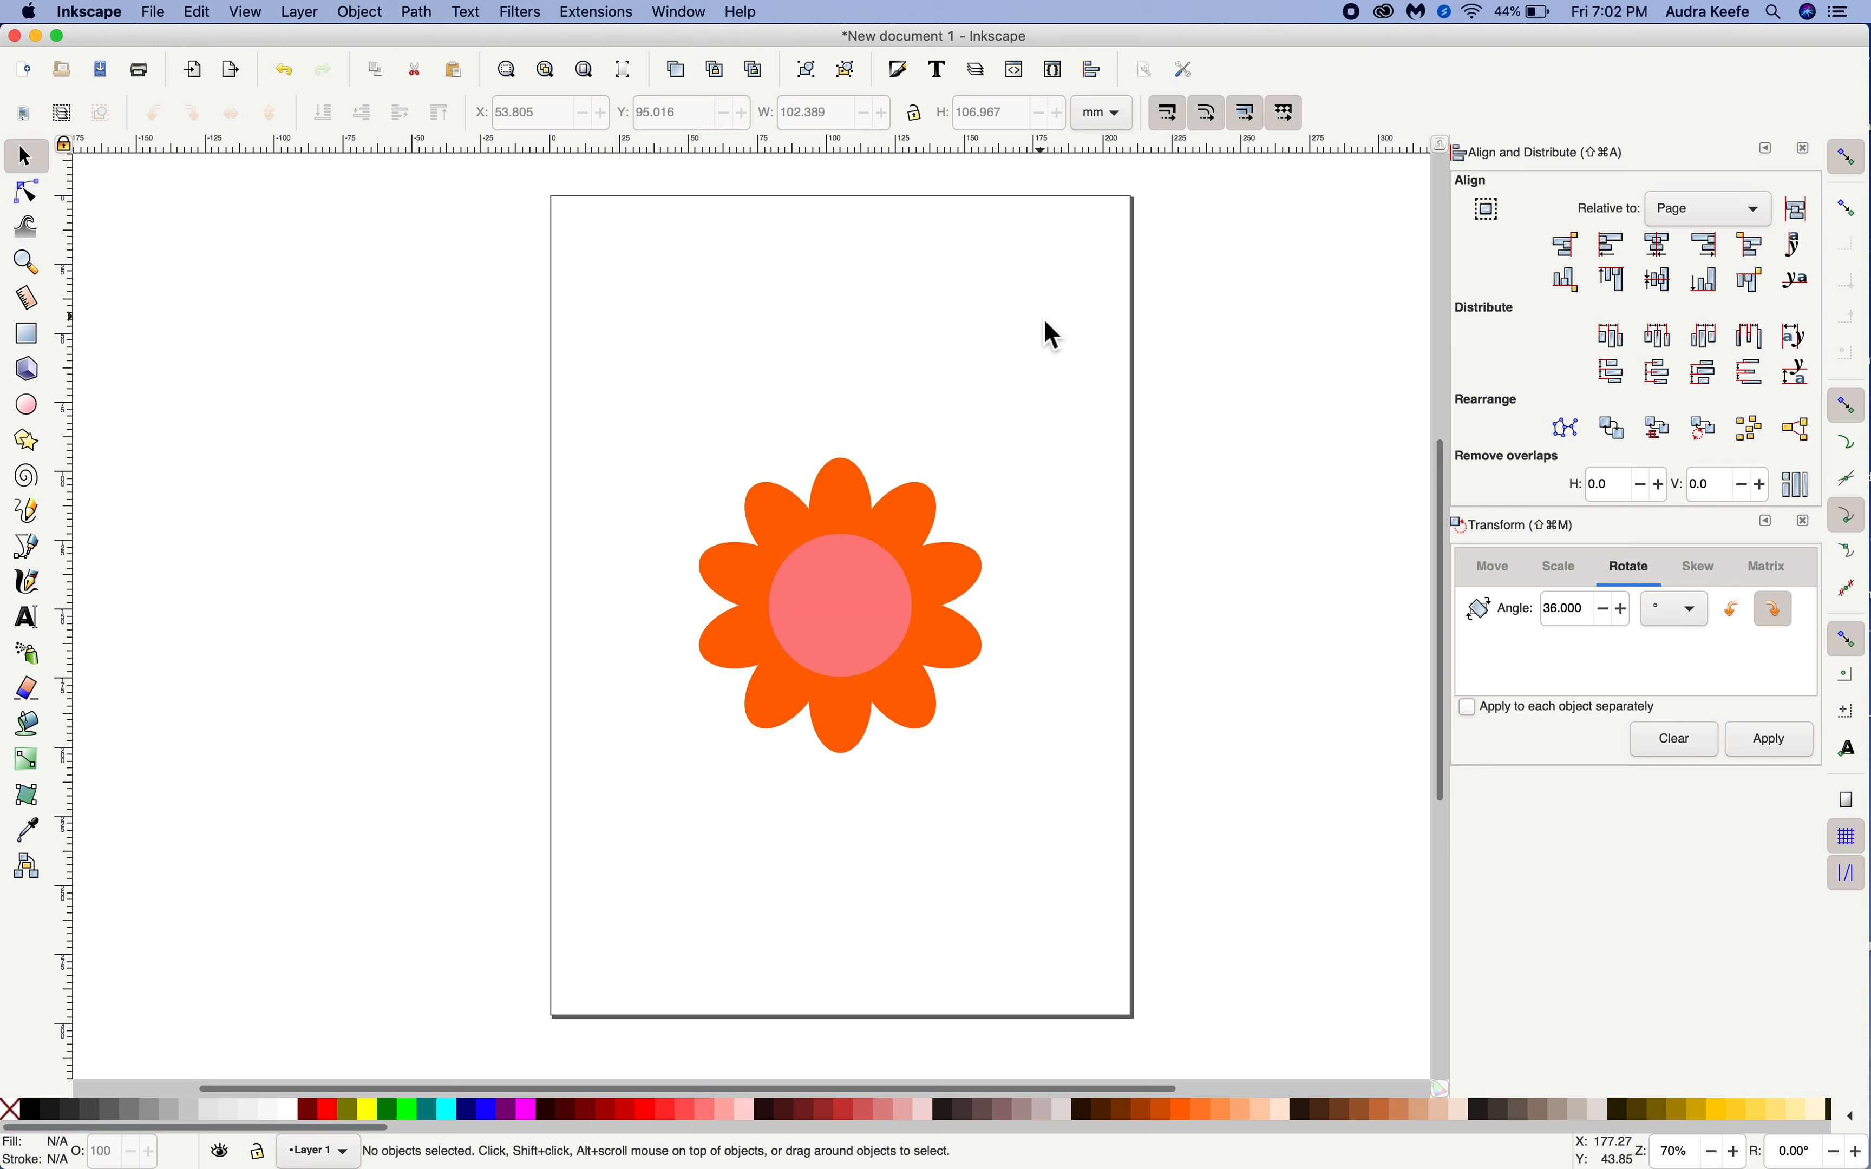